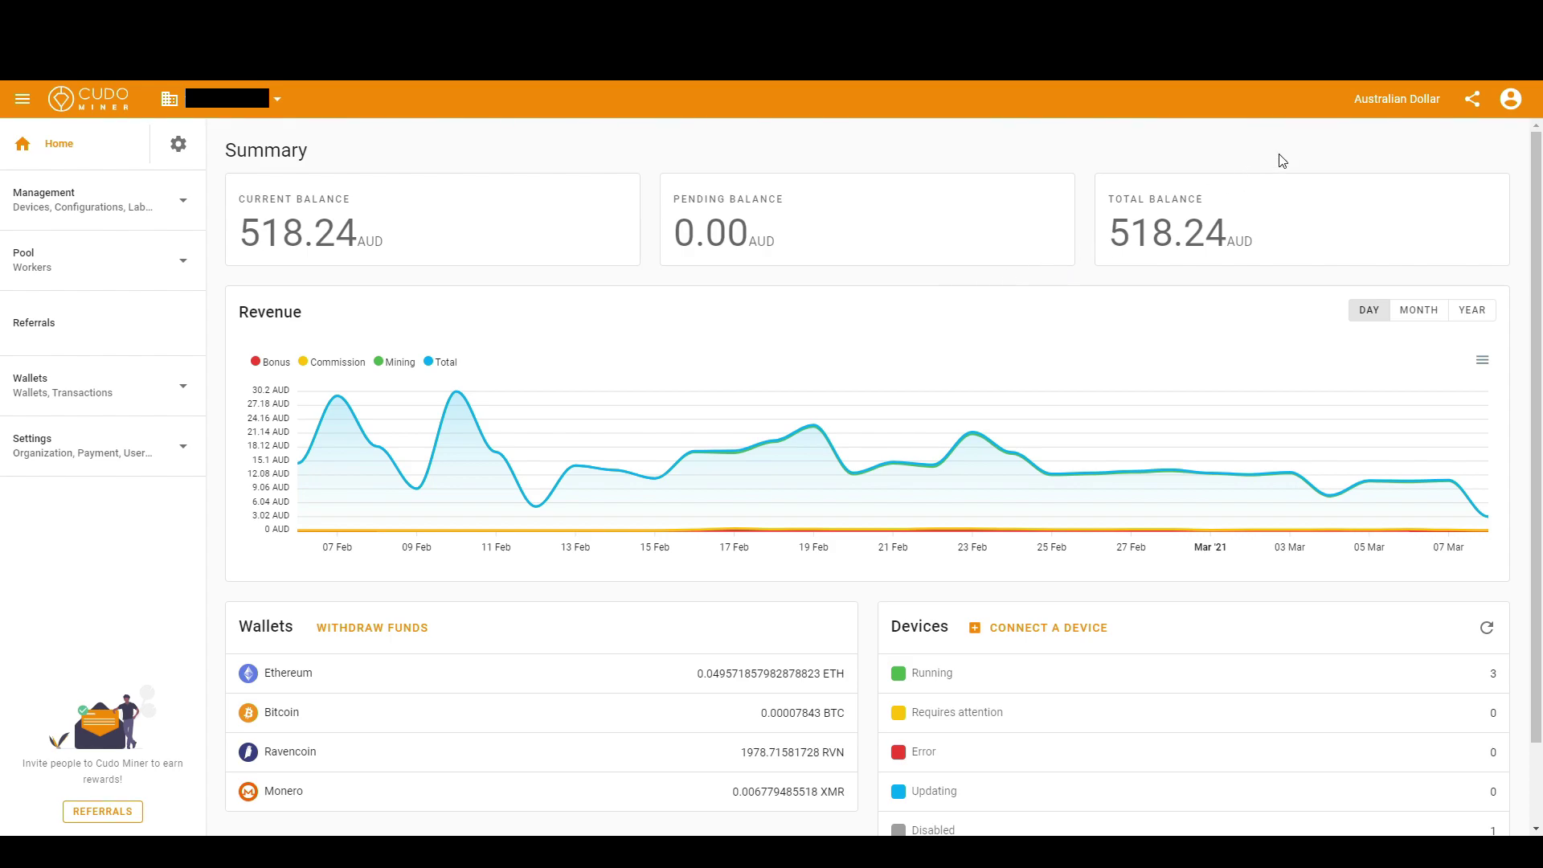
# Browse the currency list keeping Australian Dollar, then expand Settings to show Organization, Payment, Users and Activity log
pyautogui.click(1383, 112)
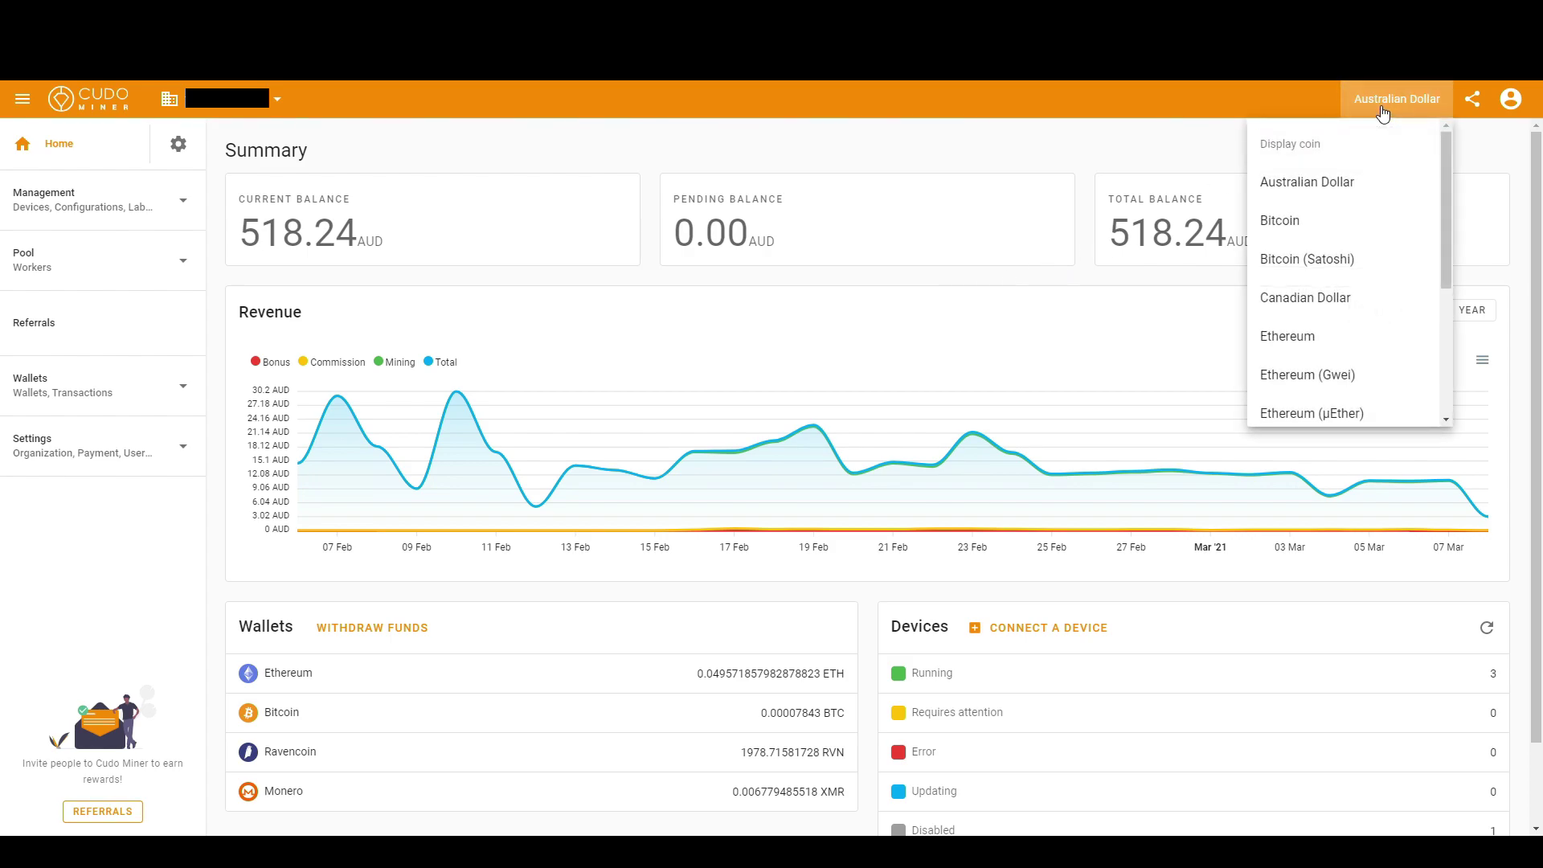
pyautogui.scroll(-3, 1384, 221)
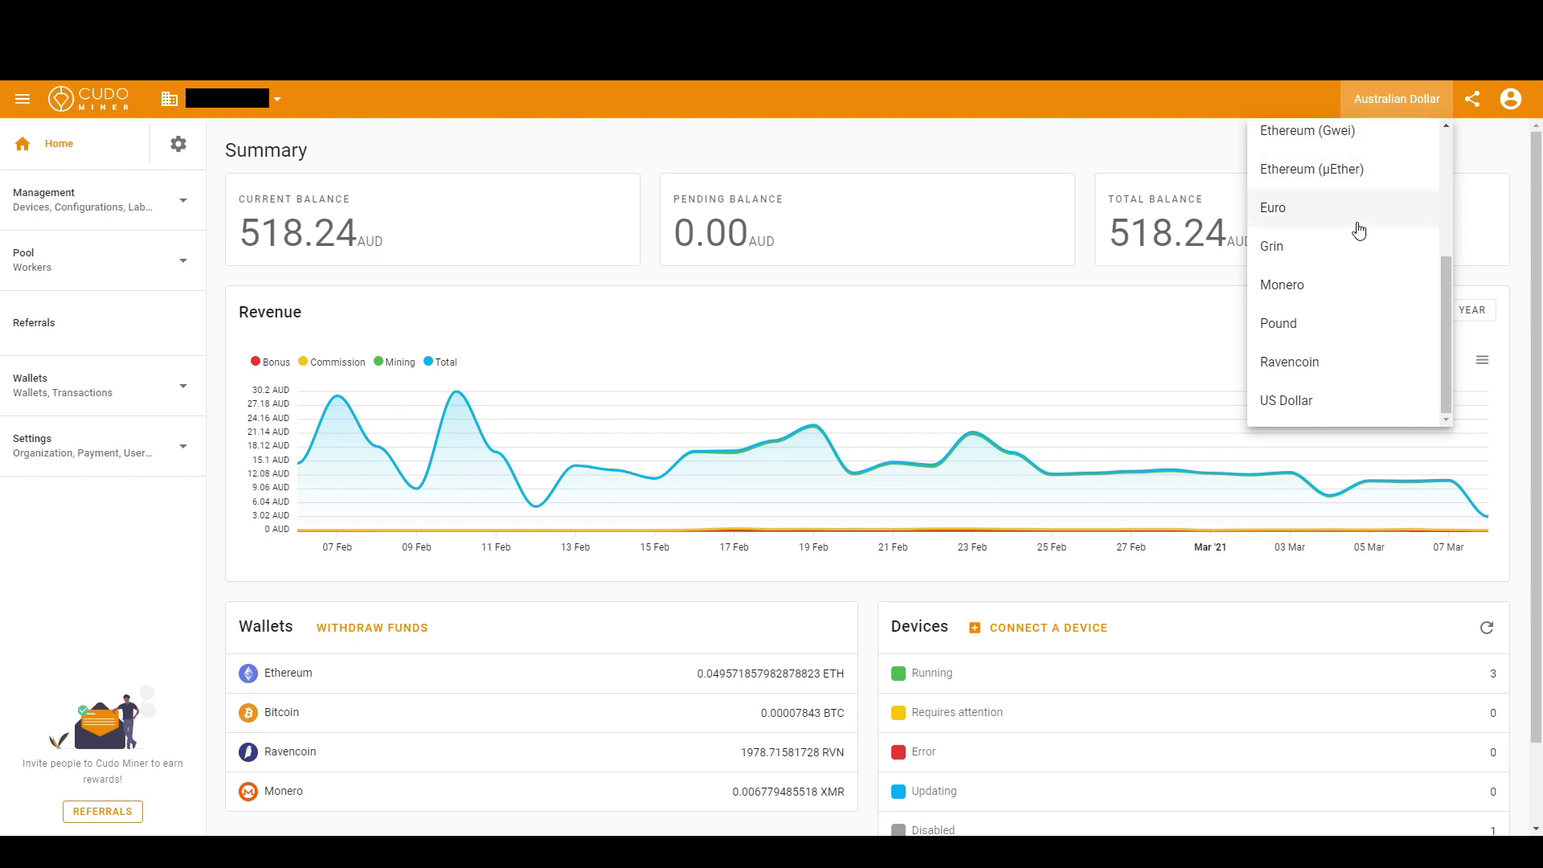
pyautogui.scroll(3, 1358, 231)
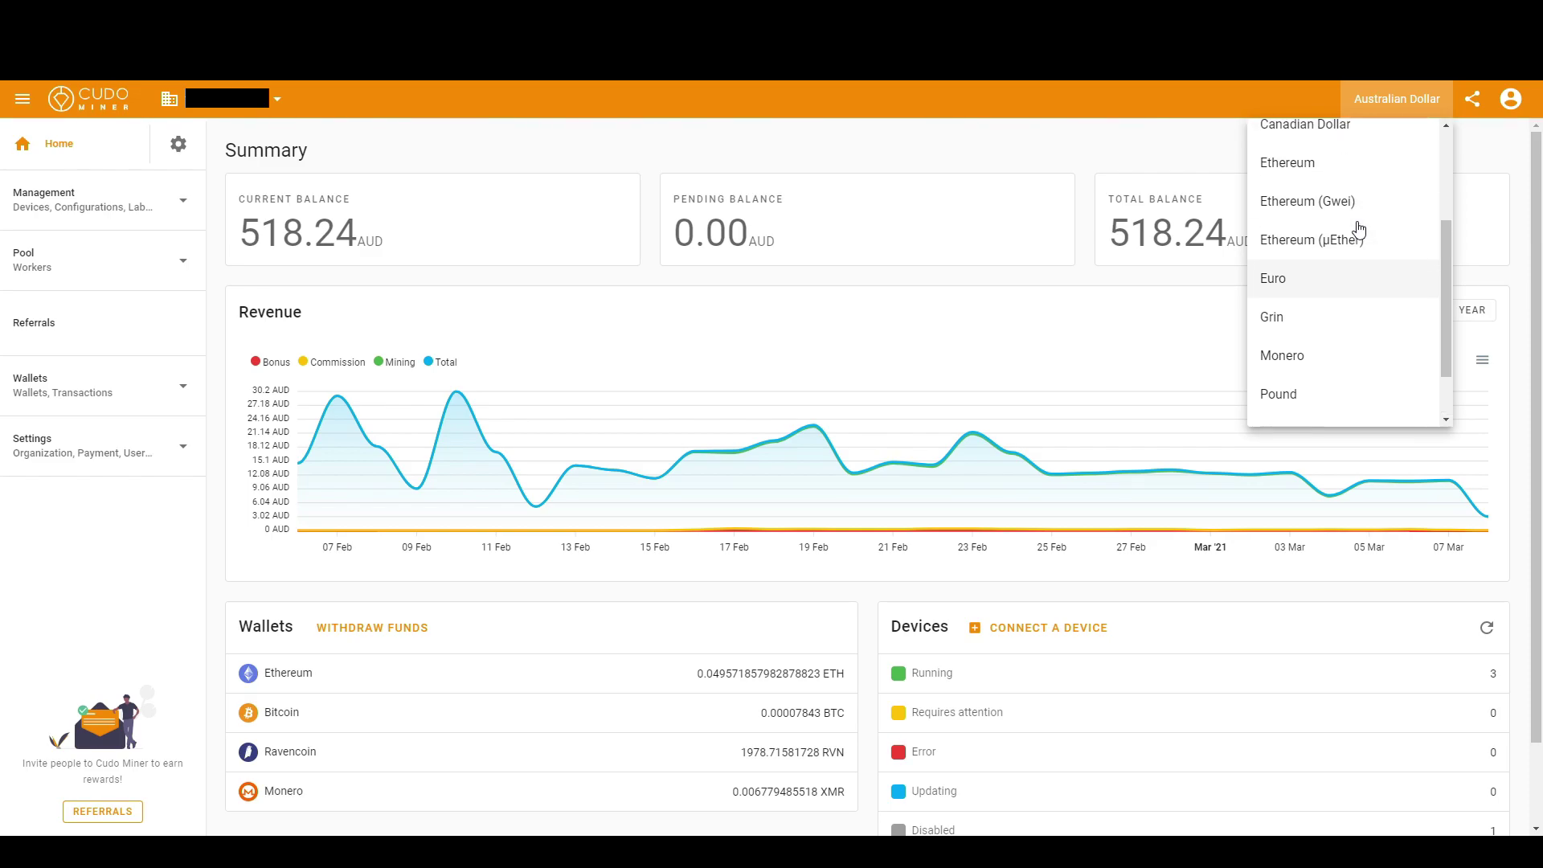
pyautogui.click(1246, 97)
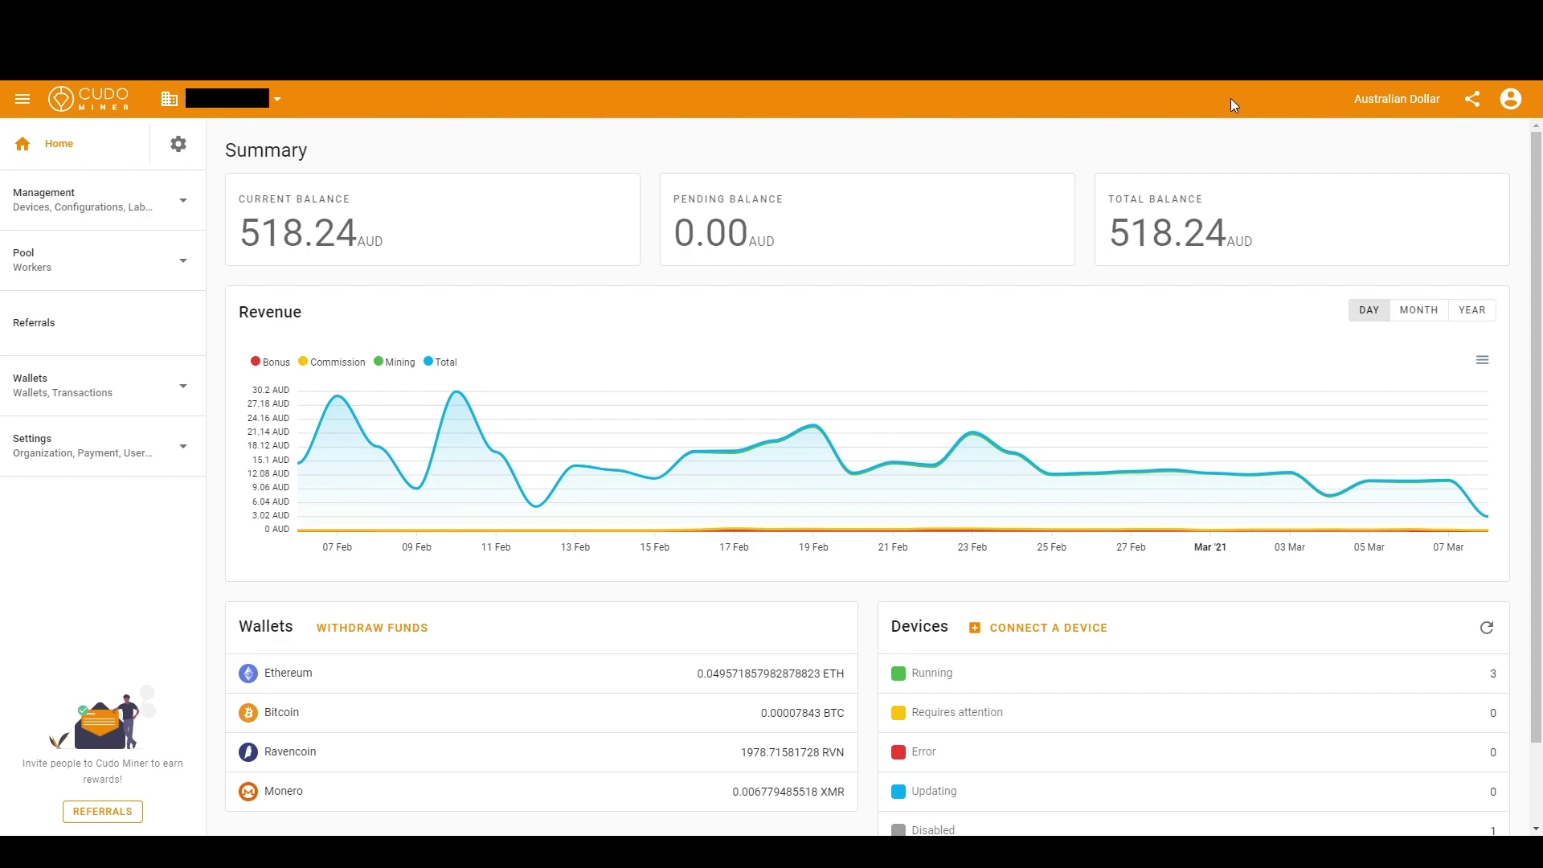
pyautogui.click(138, 442)
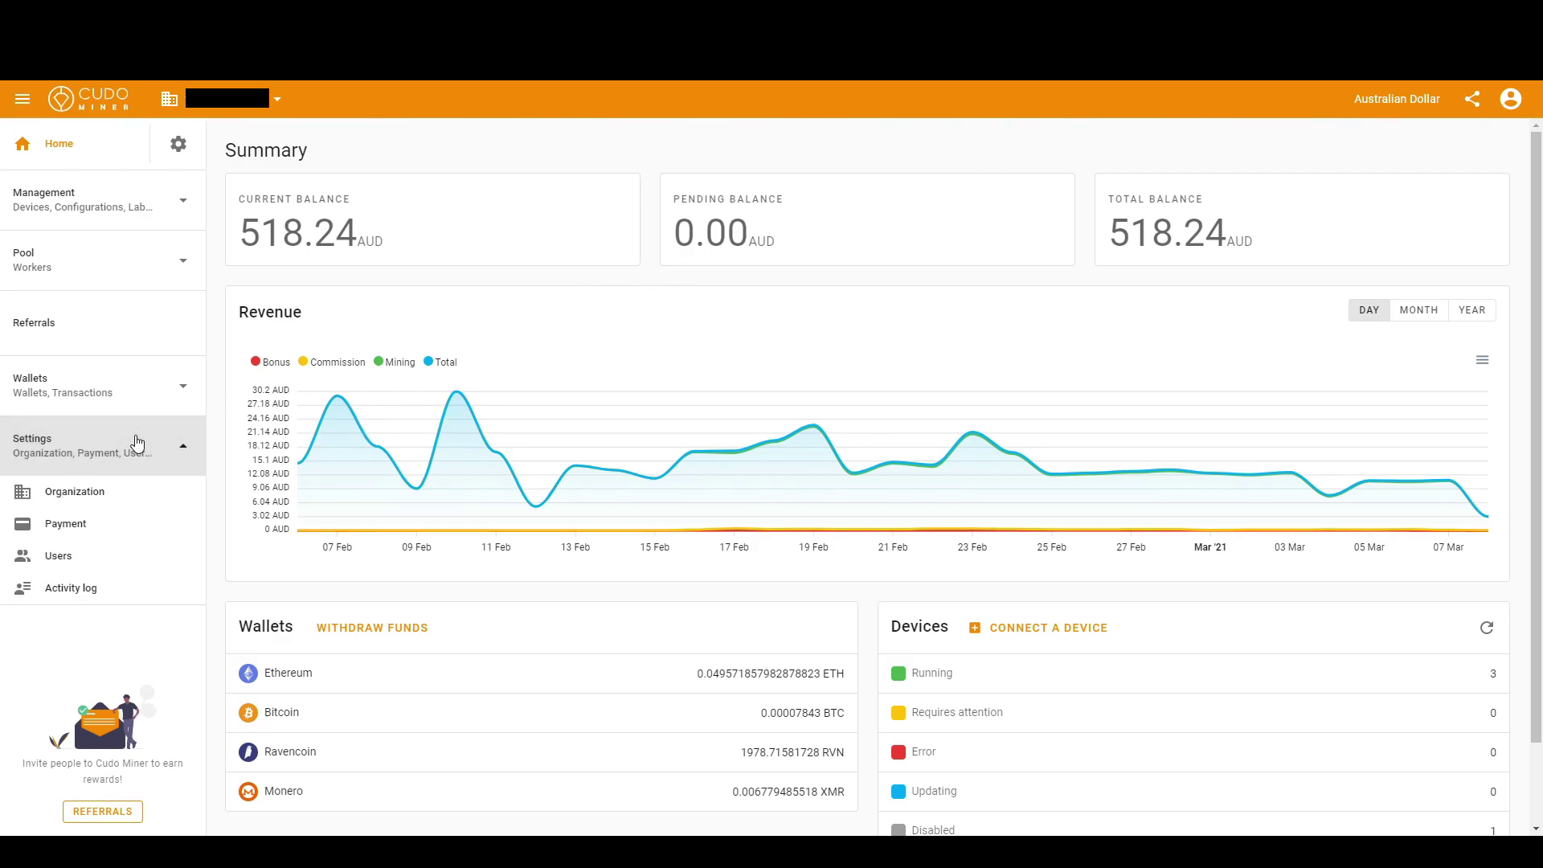
# In Payment settings, keep Australian Dollar as display coin and Ravencoin as payment coin
pyautogui.click(84, 529)
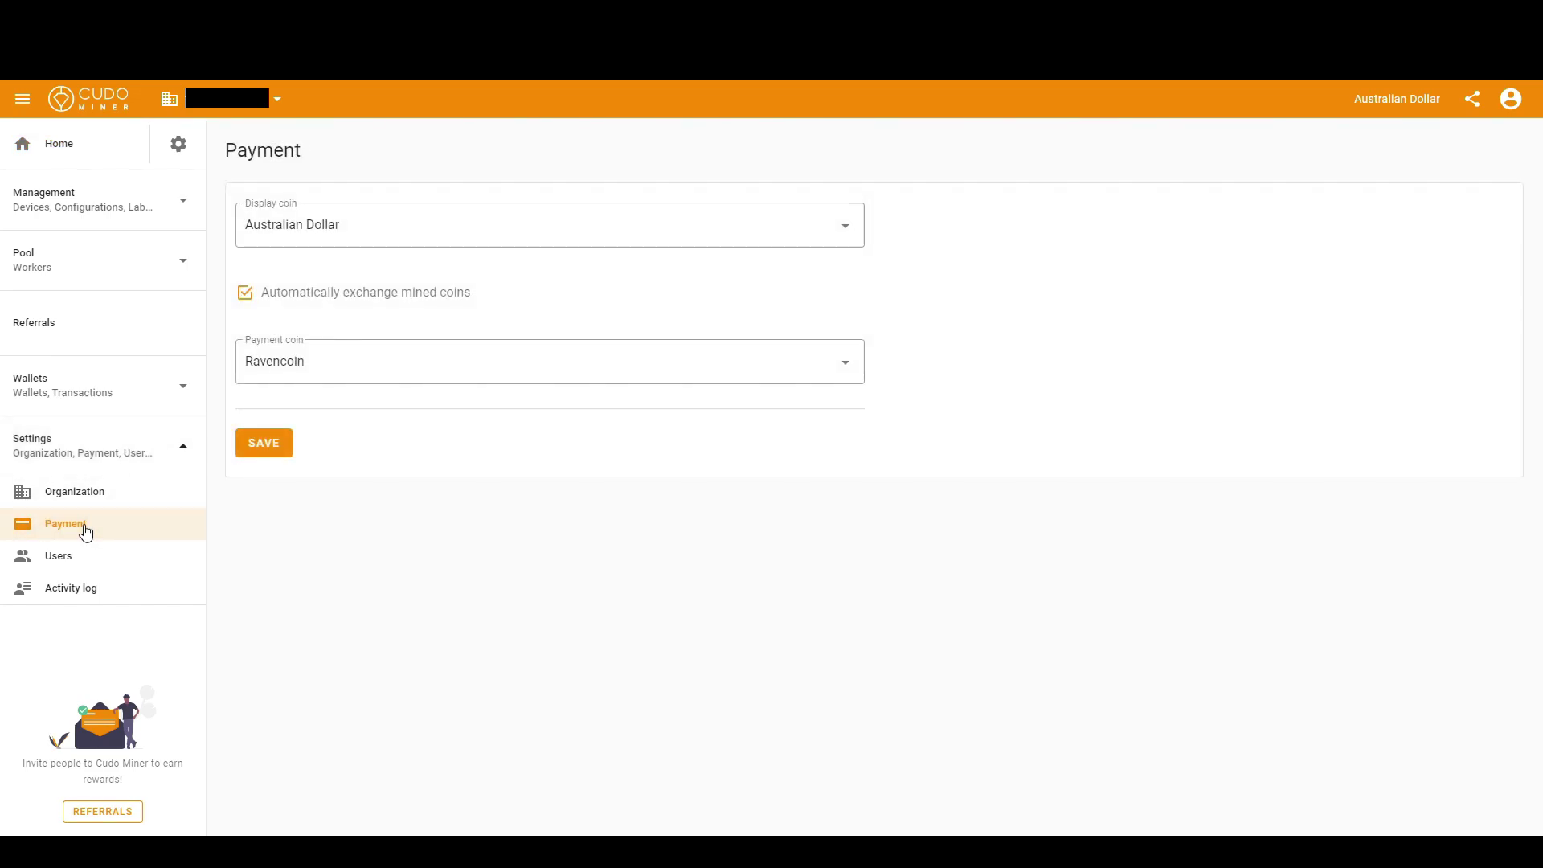
pyautogui.click(842, 239)
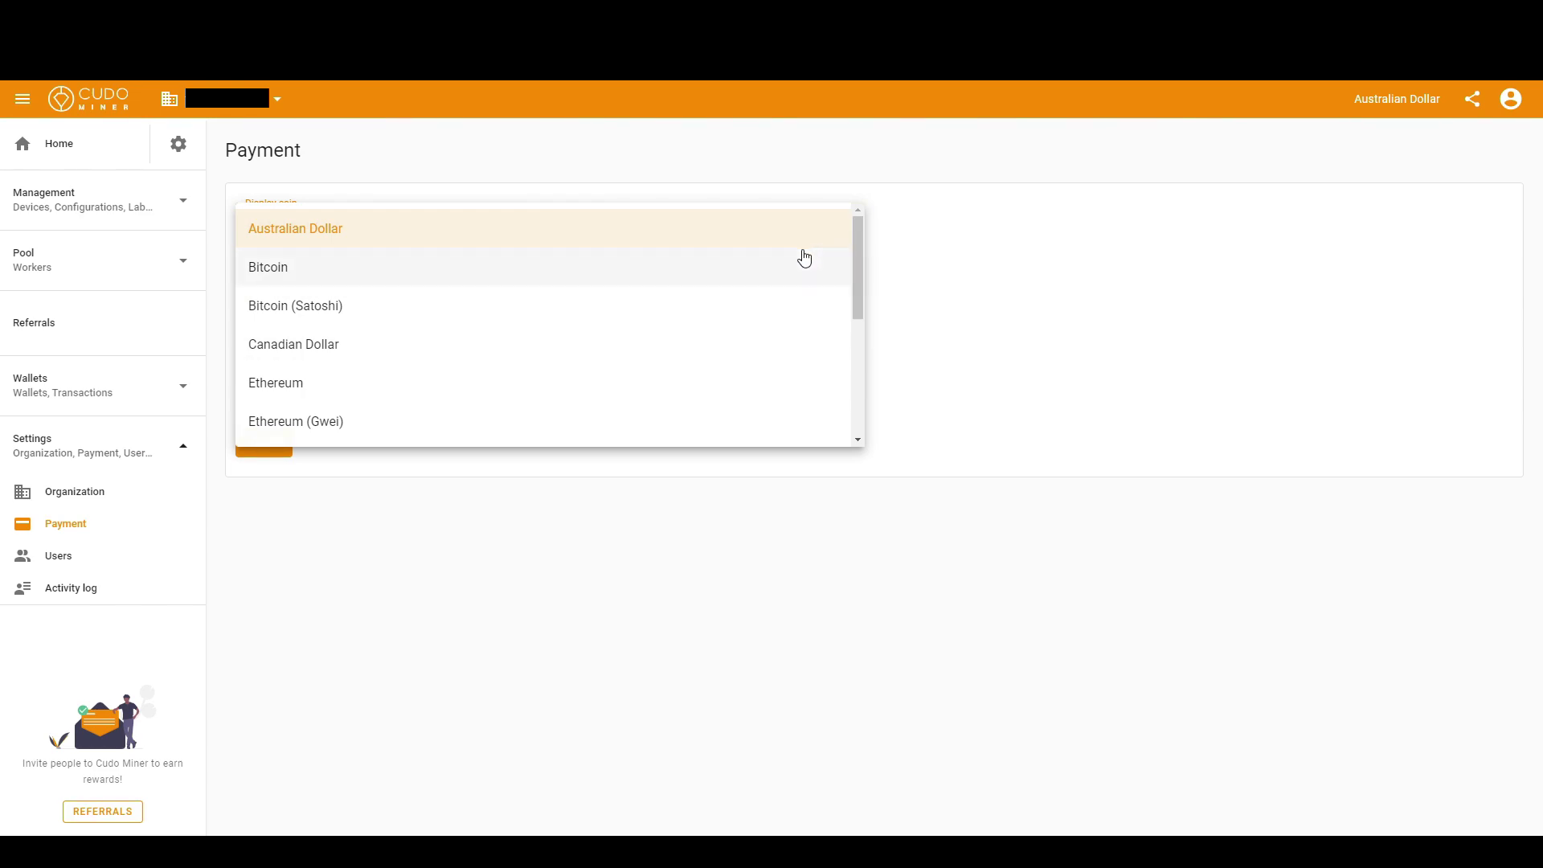
pyautogui.scroll(-5, 805, 257)
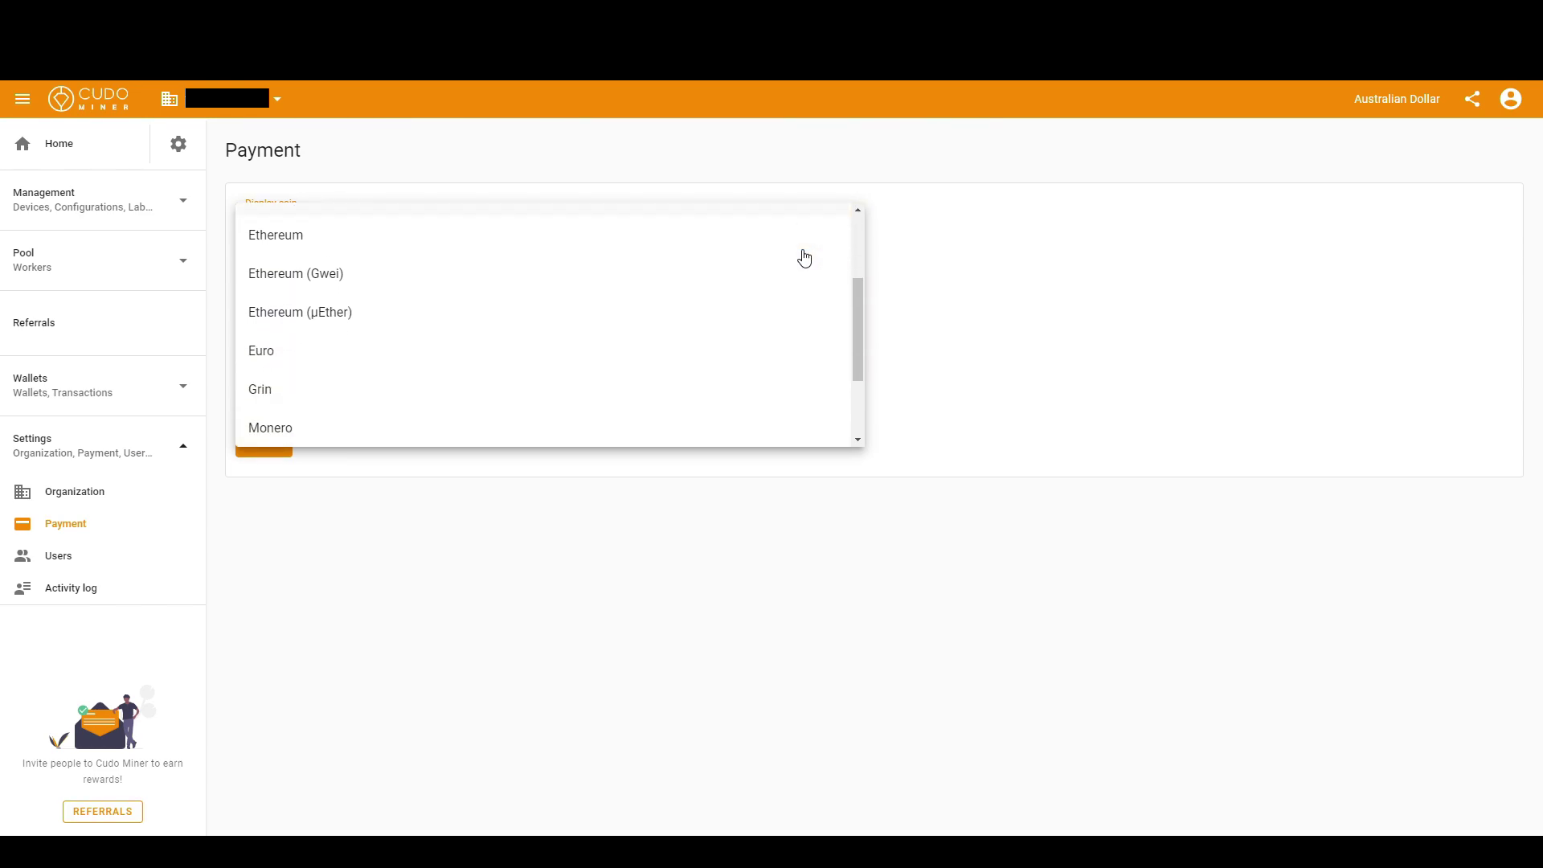
pyautogui.scroll(-1, 805, 258)
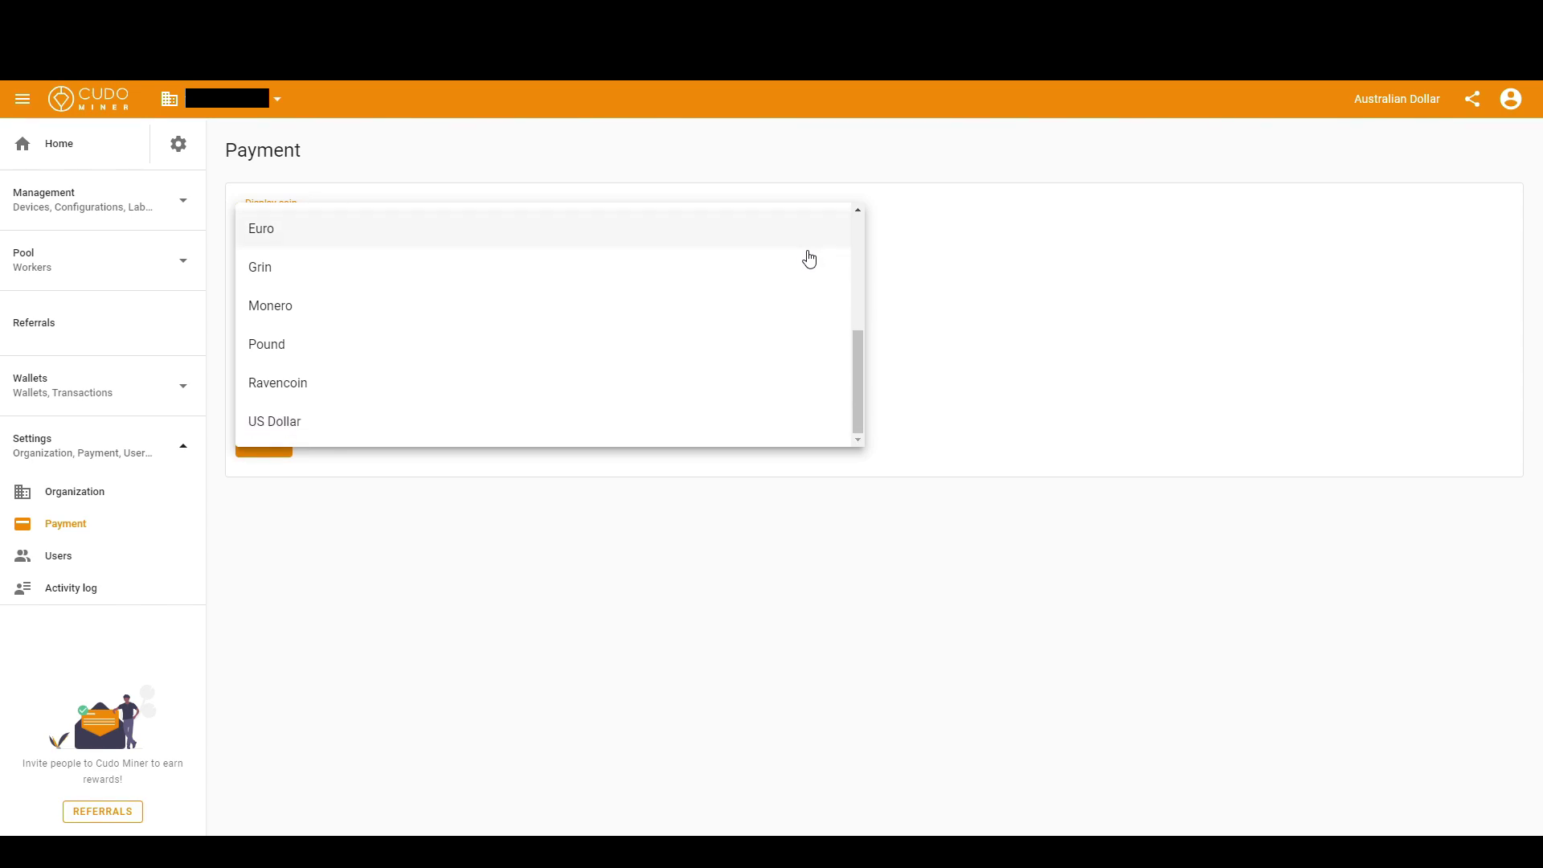
pyautogui.click(1103, 247)
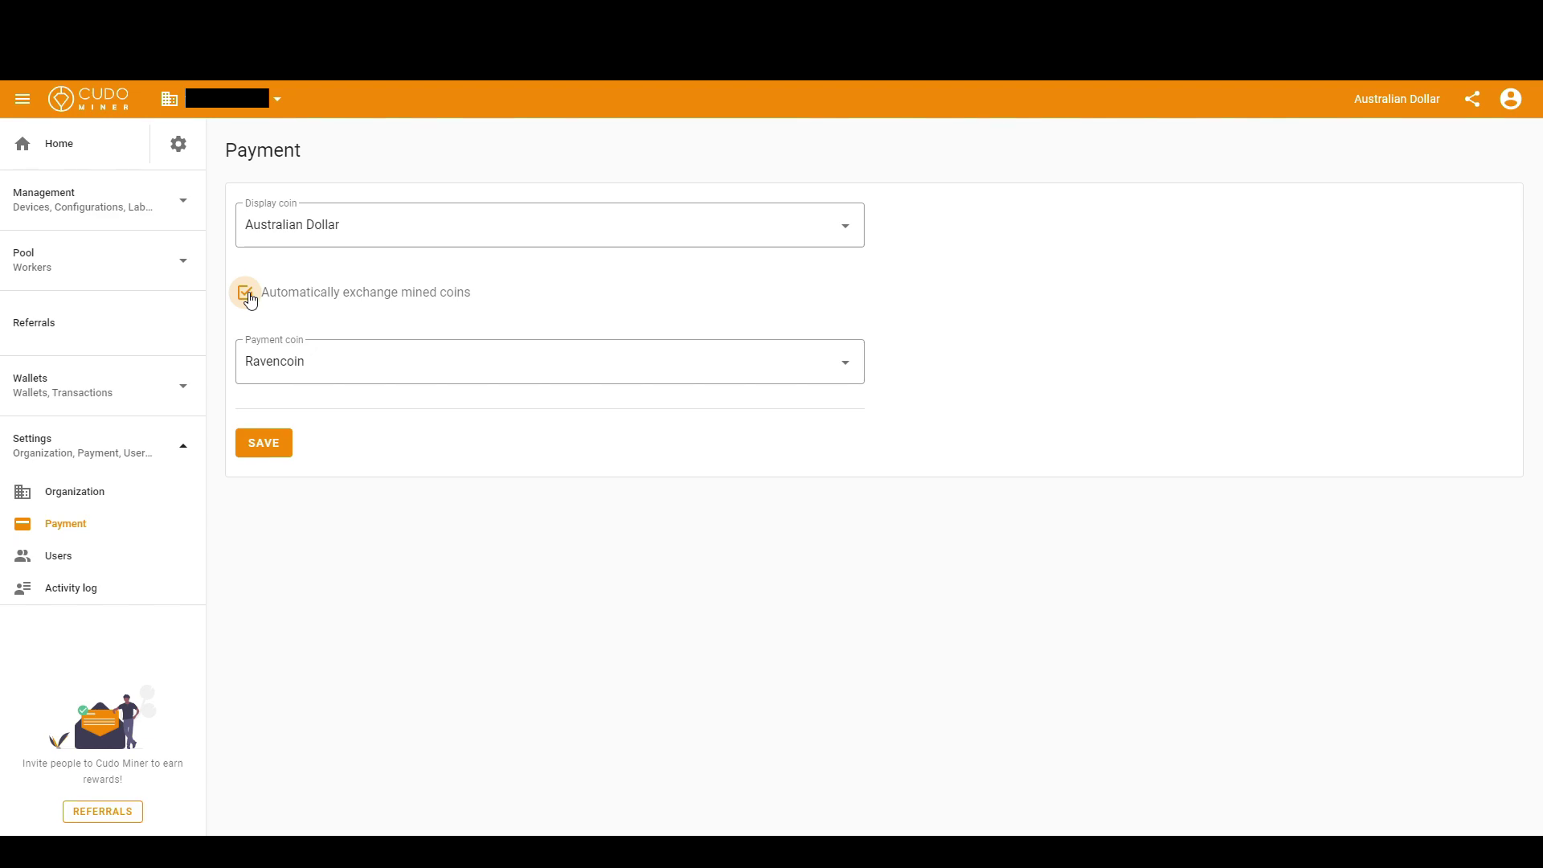
pyautogui.click(459, 368)
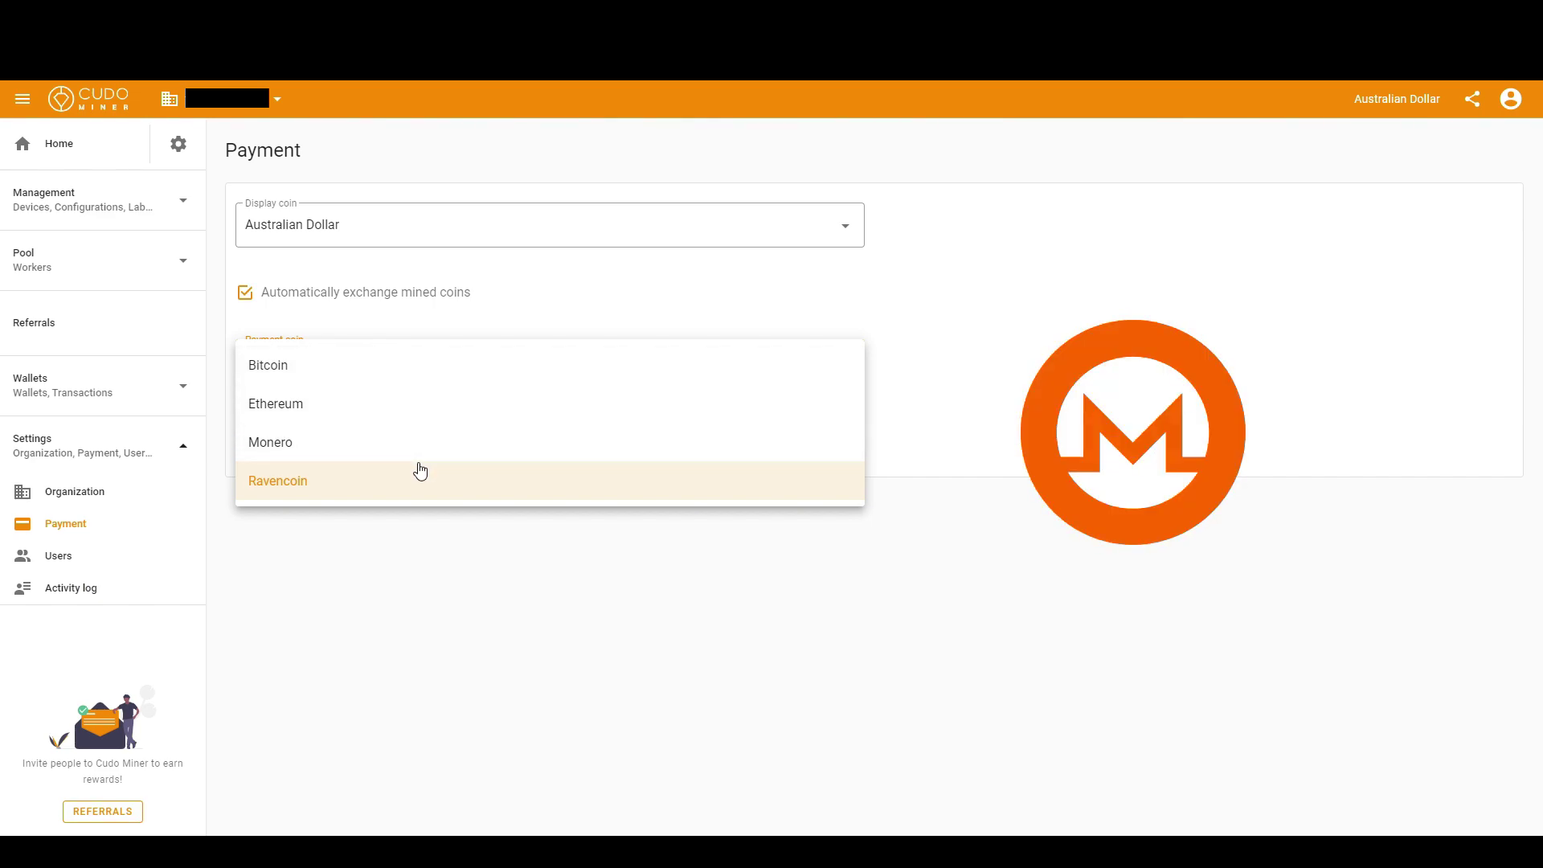
pyautogui.click(975, 504)
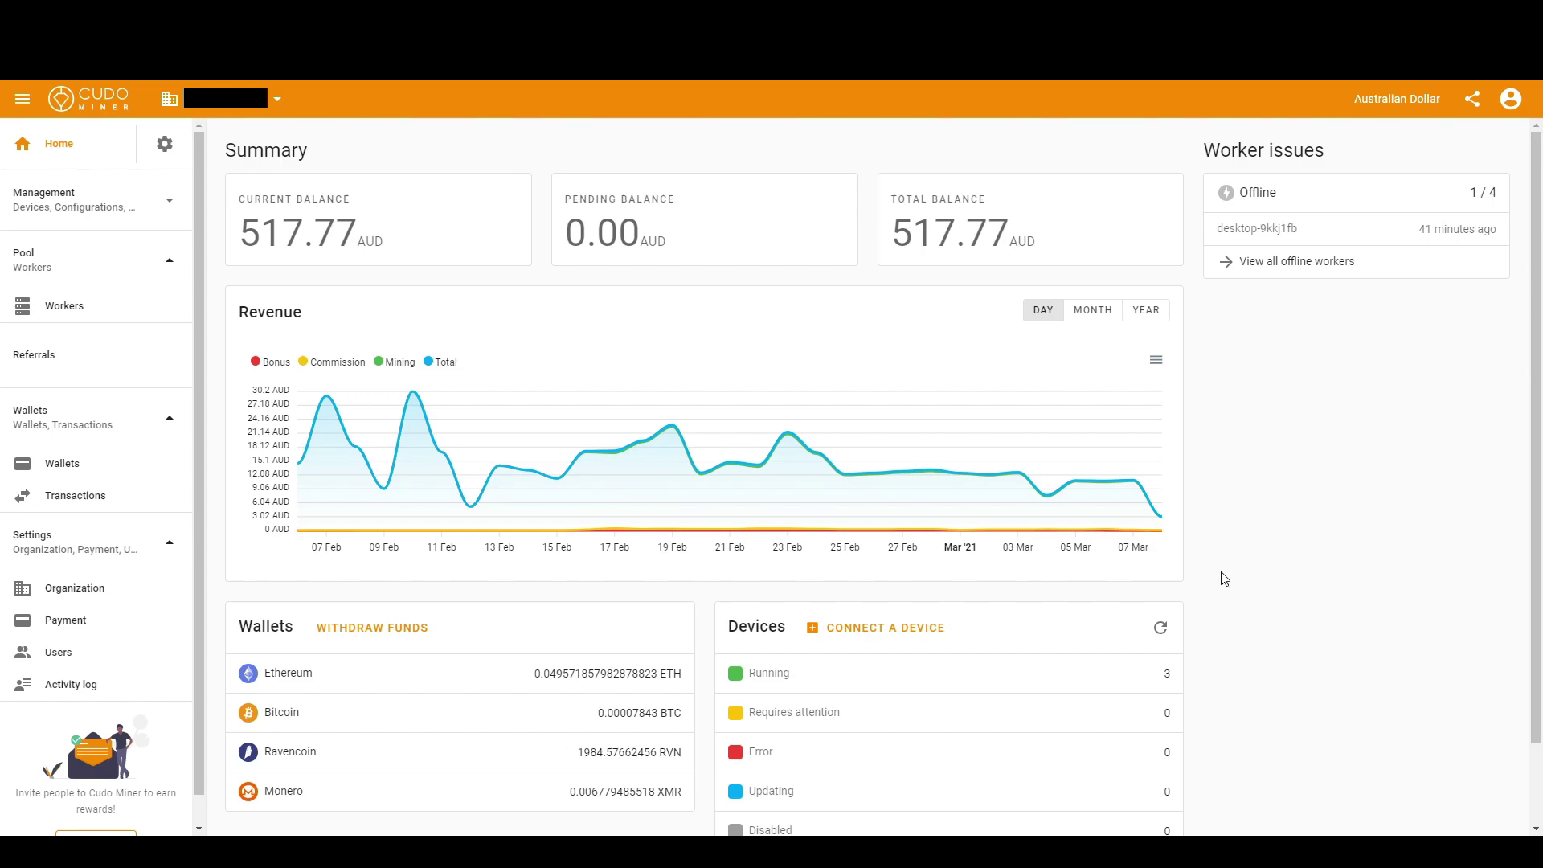
# Start connecting a new Windows mining device and continue to the install step
pyautogui.click(870, 636)
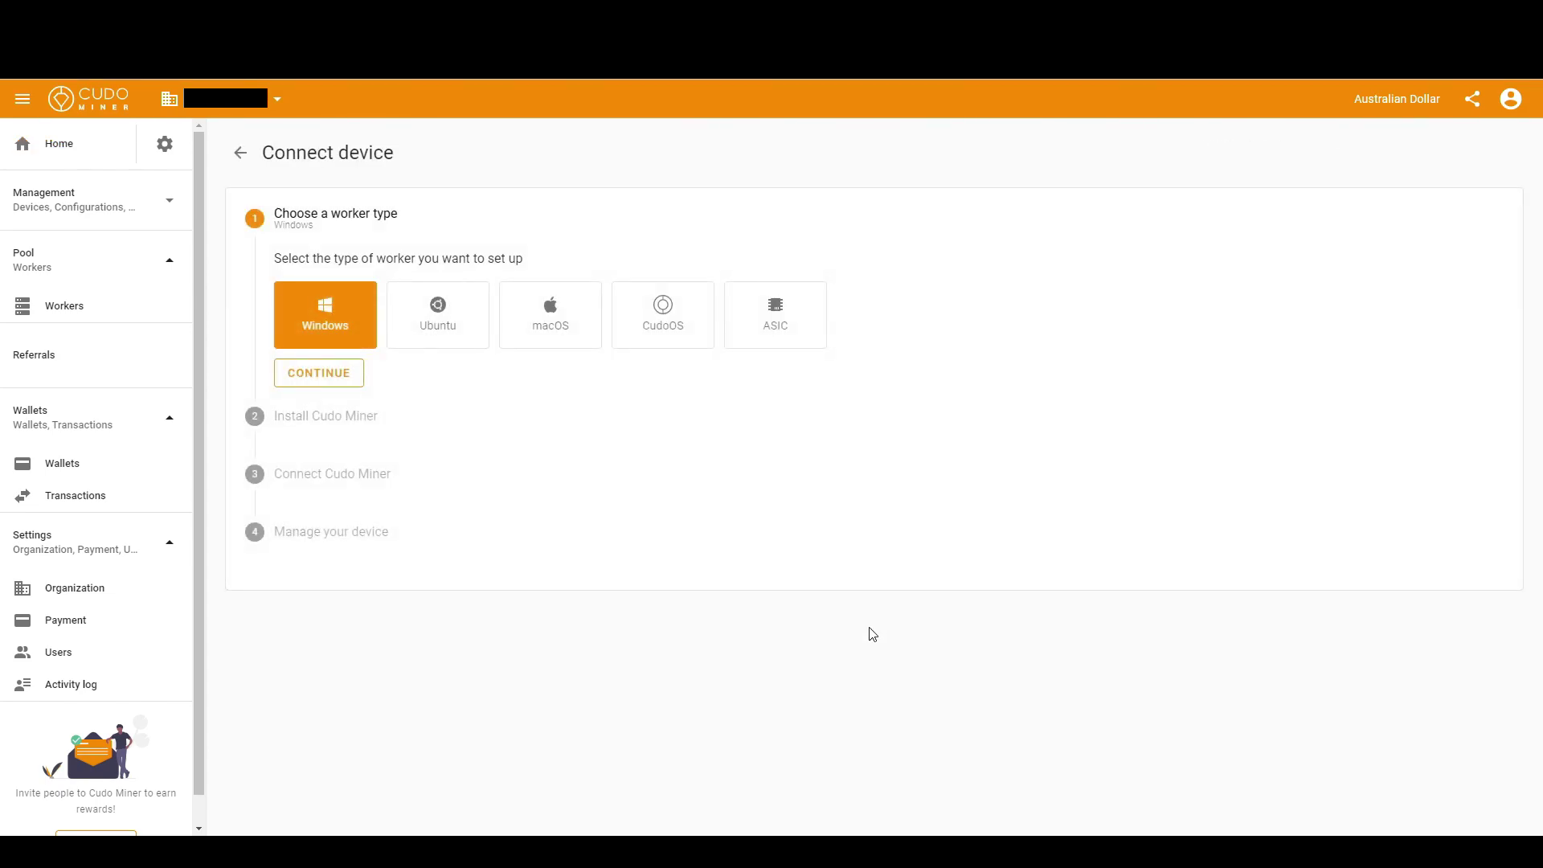
pyautogui.click(341, 379)
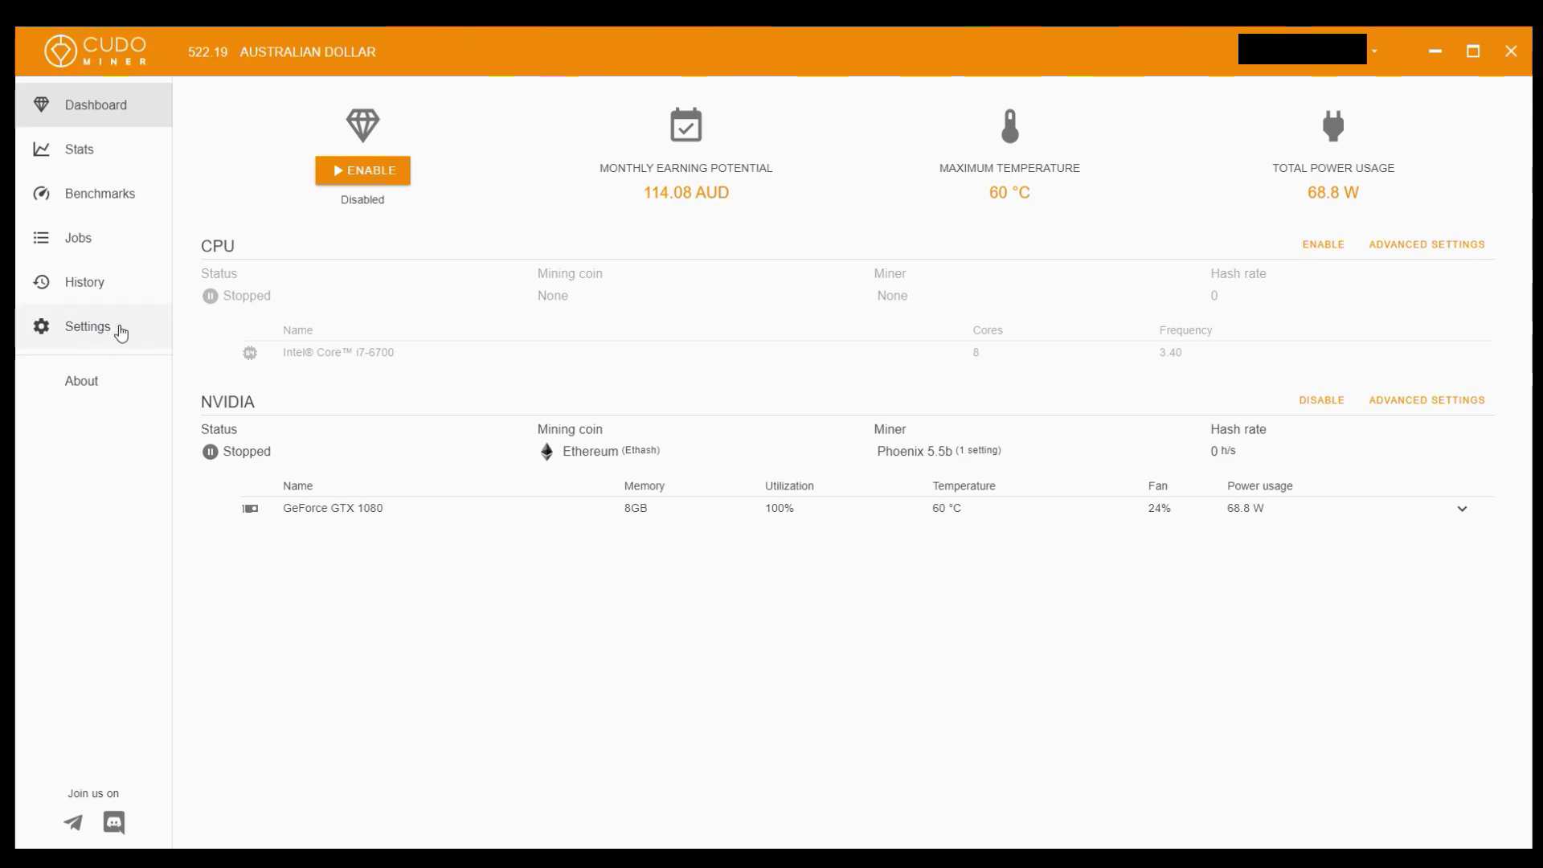
# Check in the desktop miner's NVIDIA Algorithm Settings that GPU workloads are enabled
pyautogui.click(121, 333)
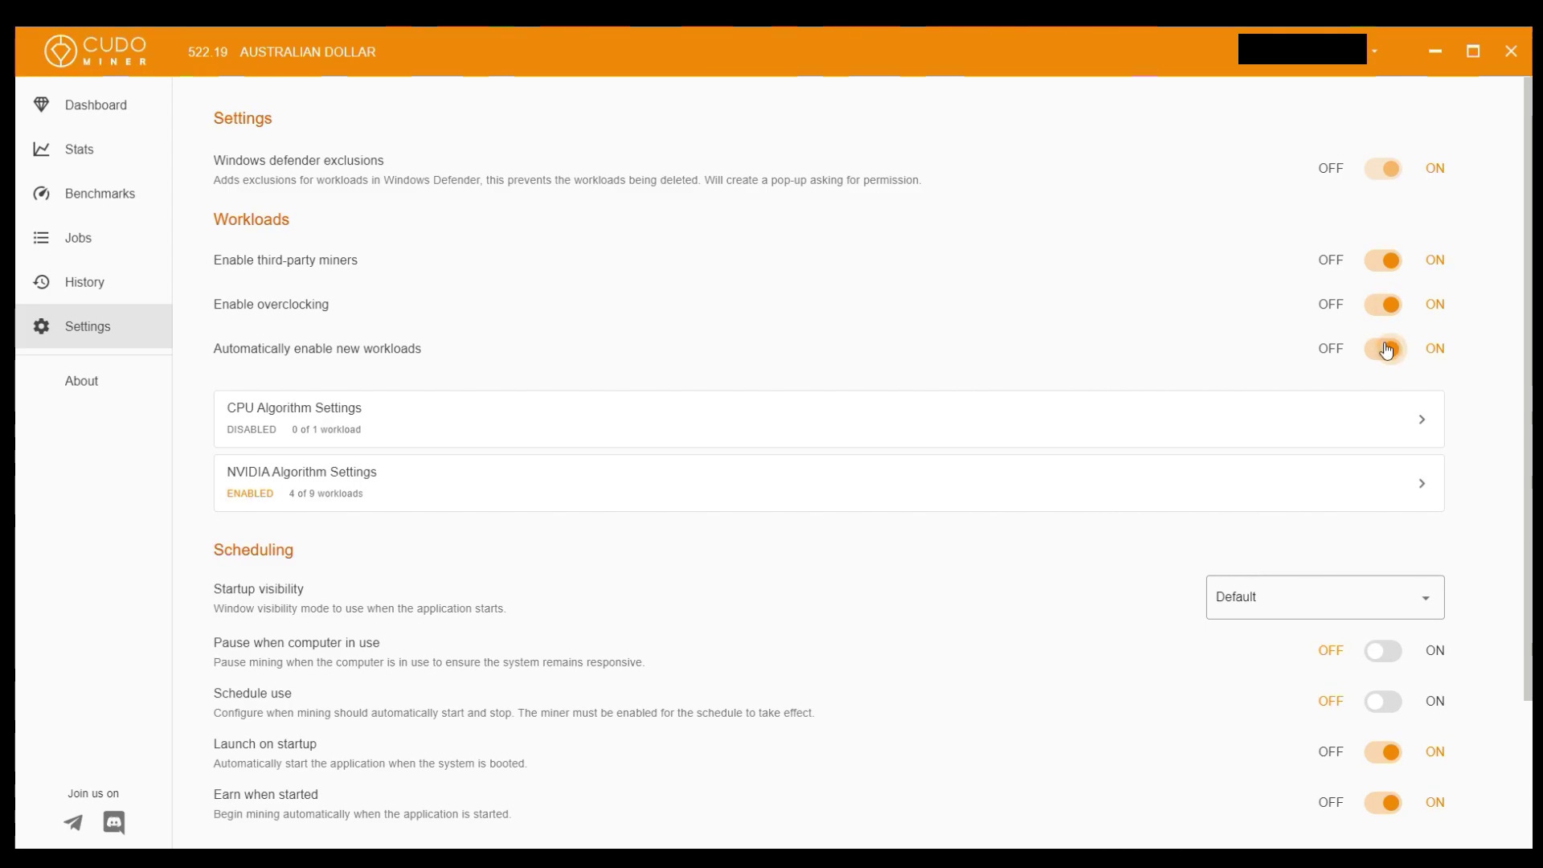
pyautogui.click(408, 511)
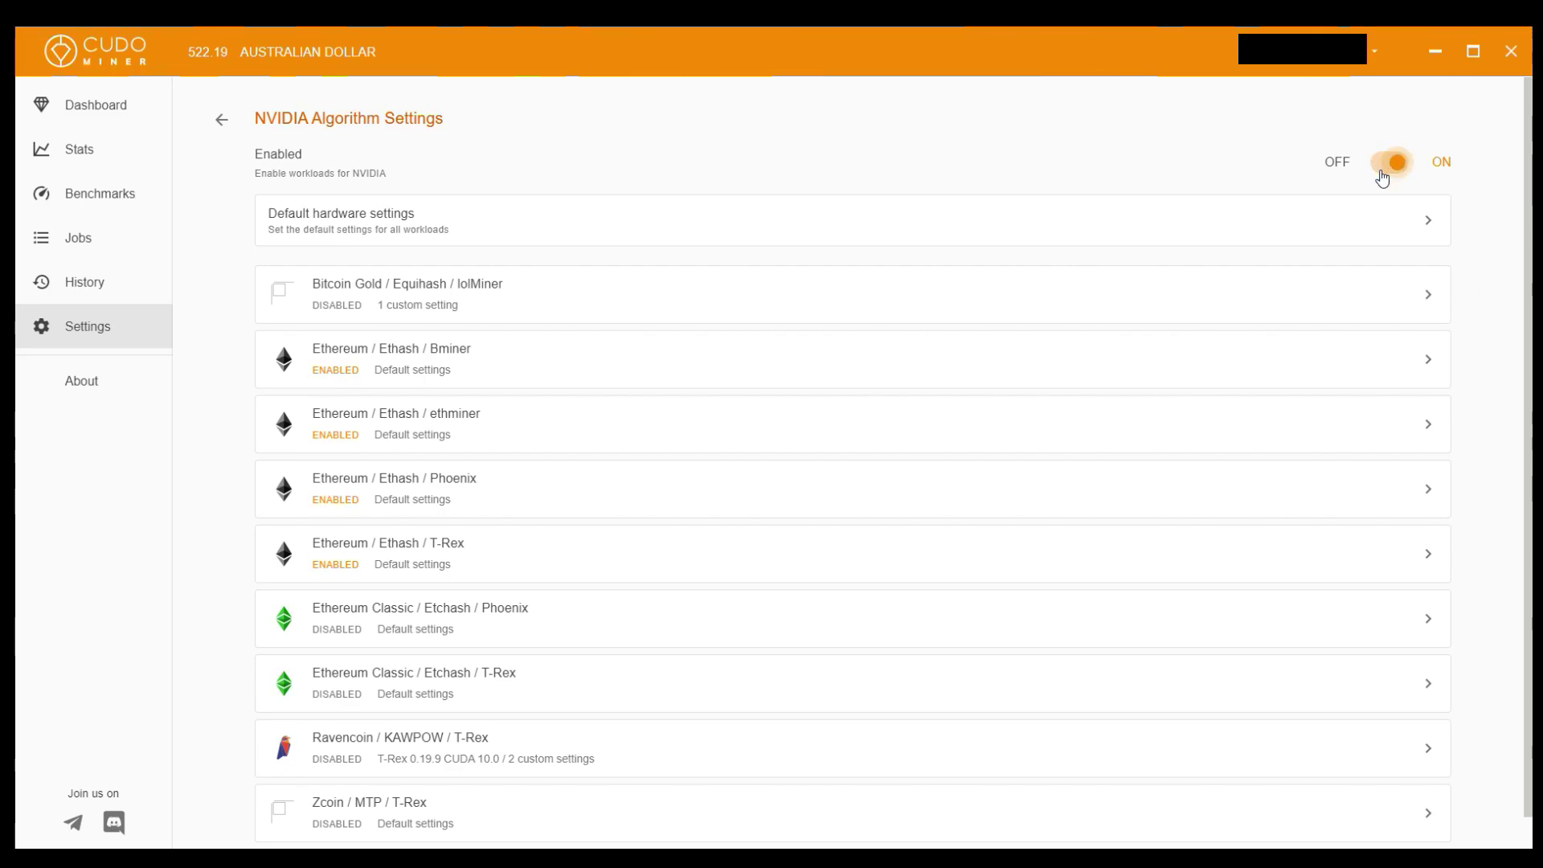
pyautogui.scroll(-1, 1068, 324)
pyautogui.scroll(1, 1064, 320)
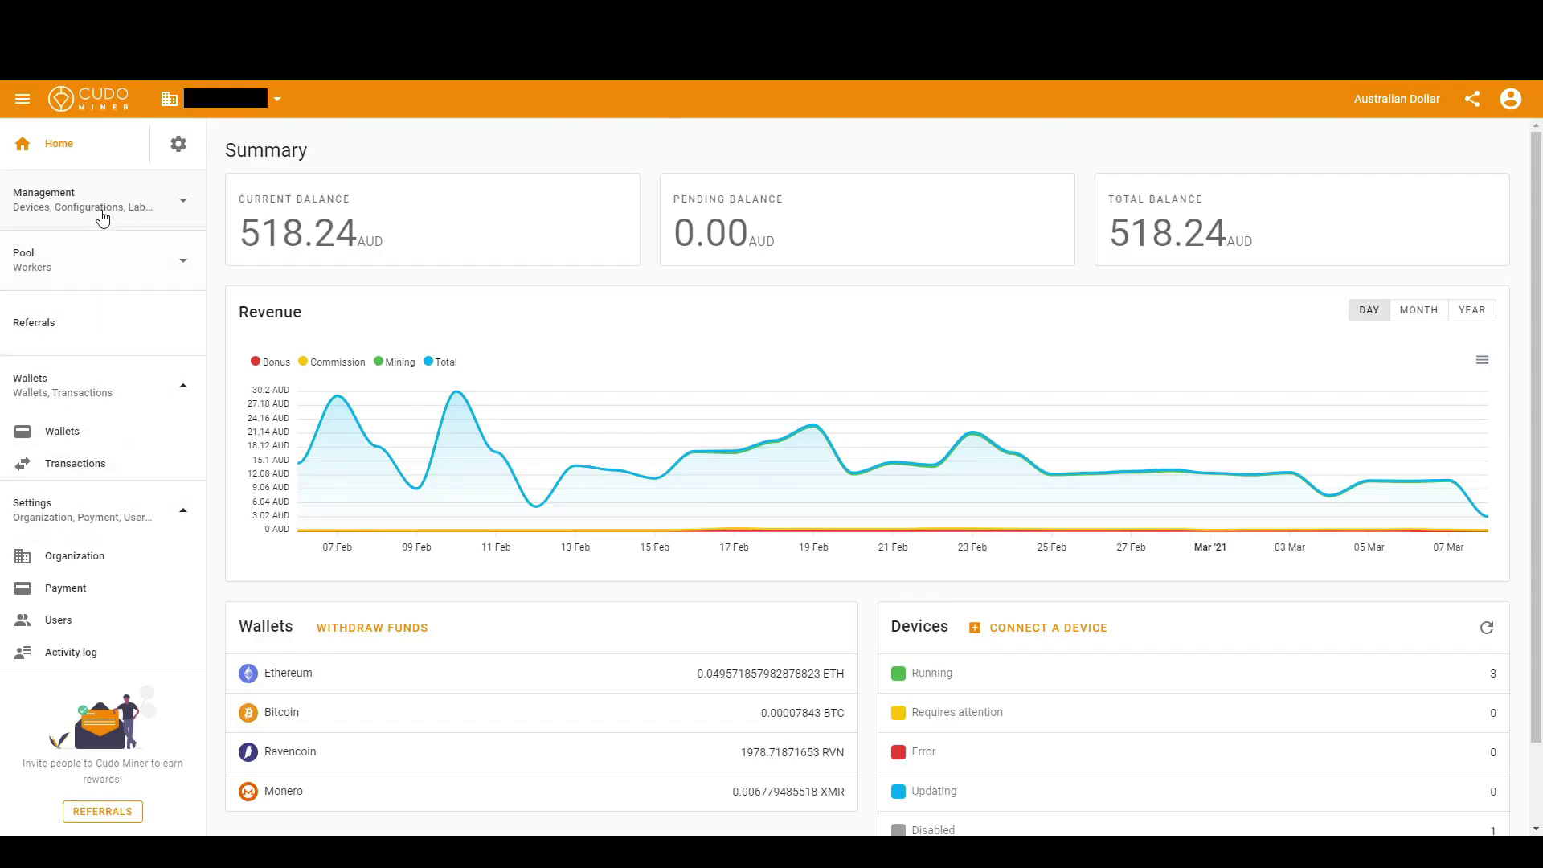
pyautogui.click(99, 258)
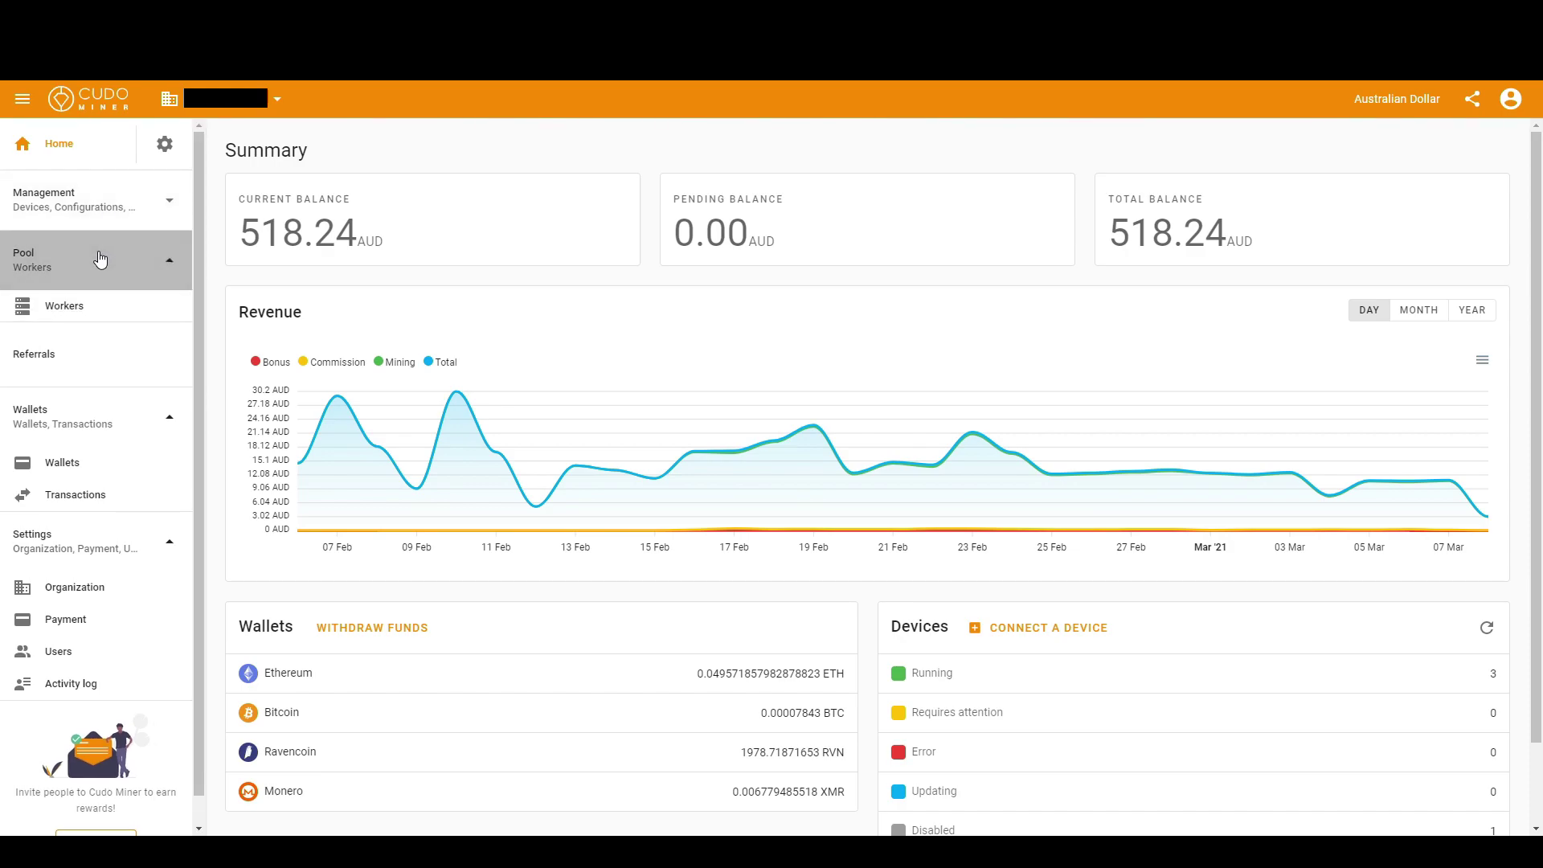
pyautogui.click(96, 312)
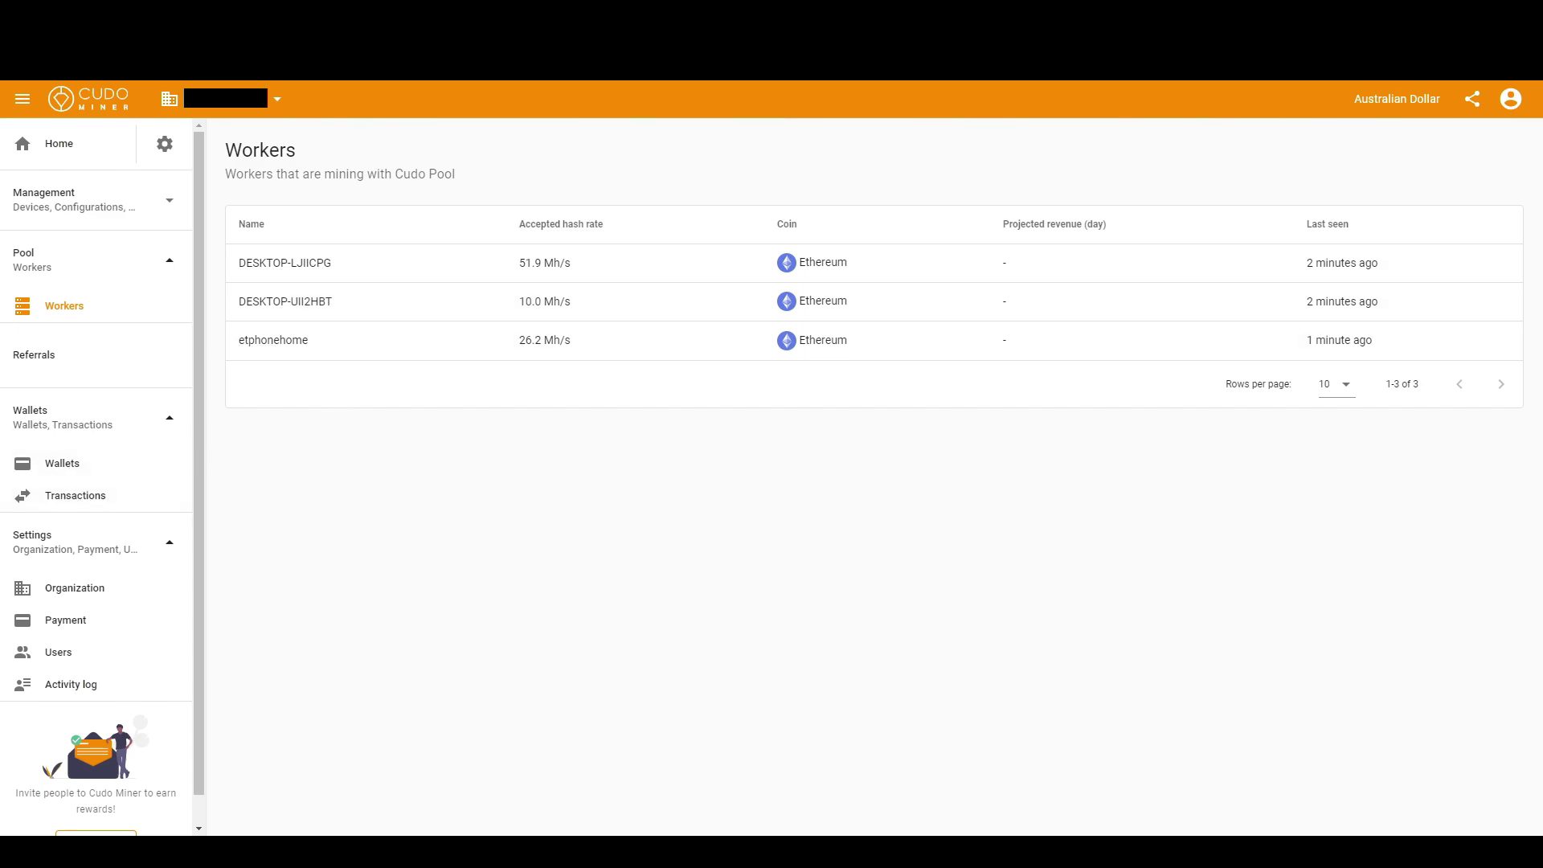
pyautogui.click(59, 143)
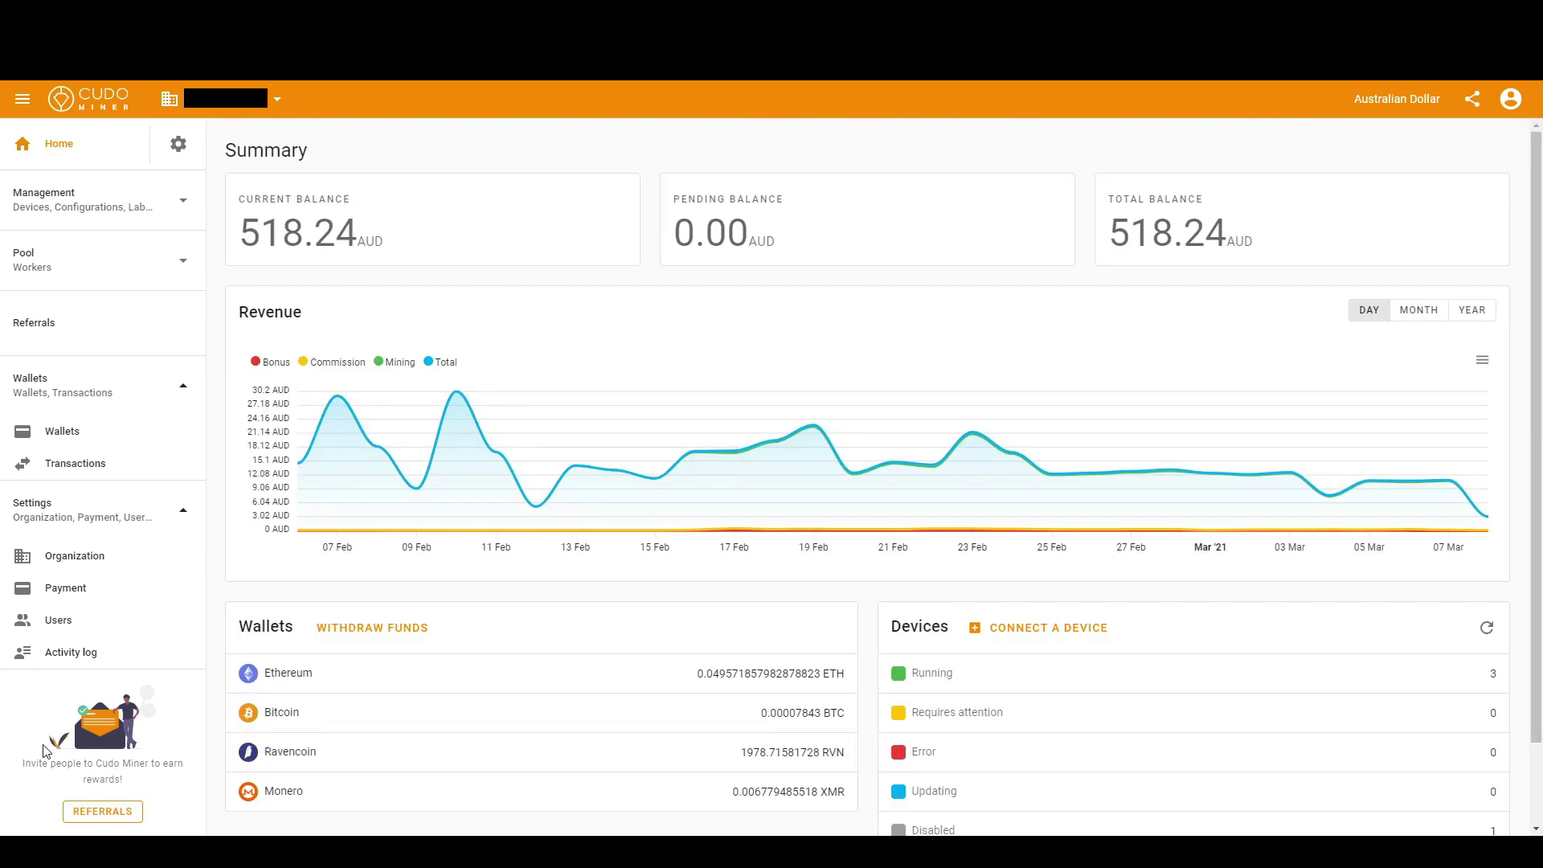
# View the Ravencoin transaction history of mining revenue and referral commissions under Wallets
pyautogui.click(81, 438)
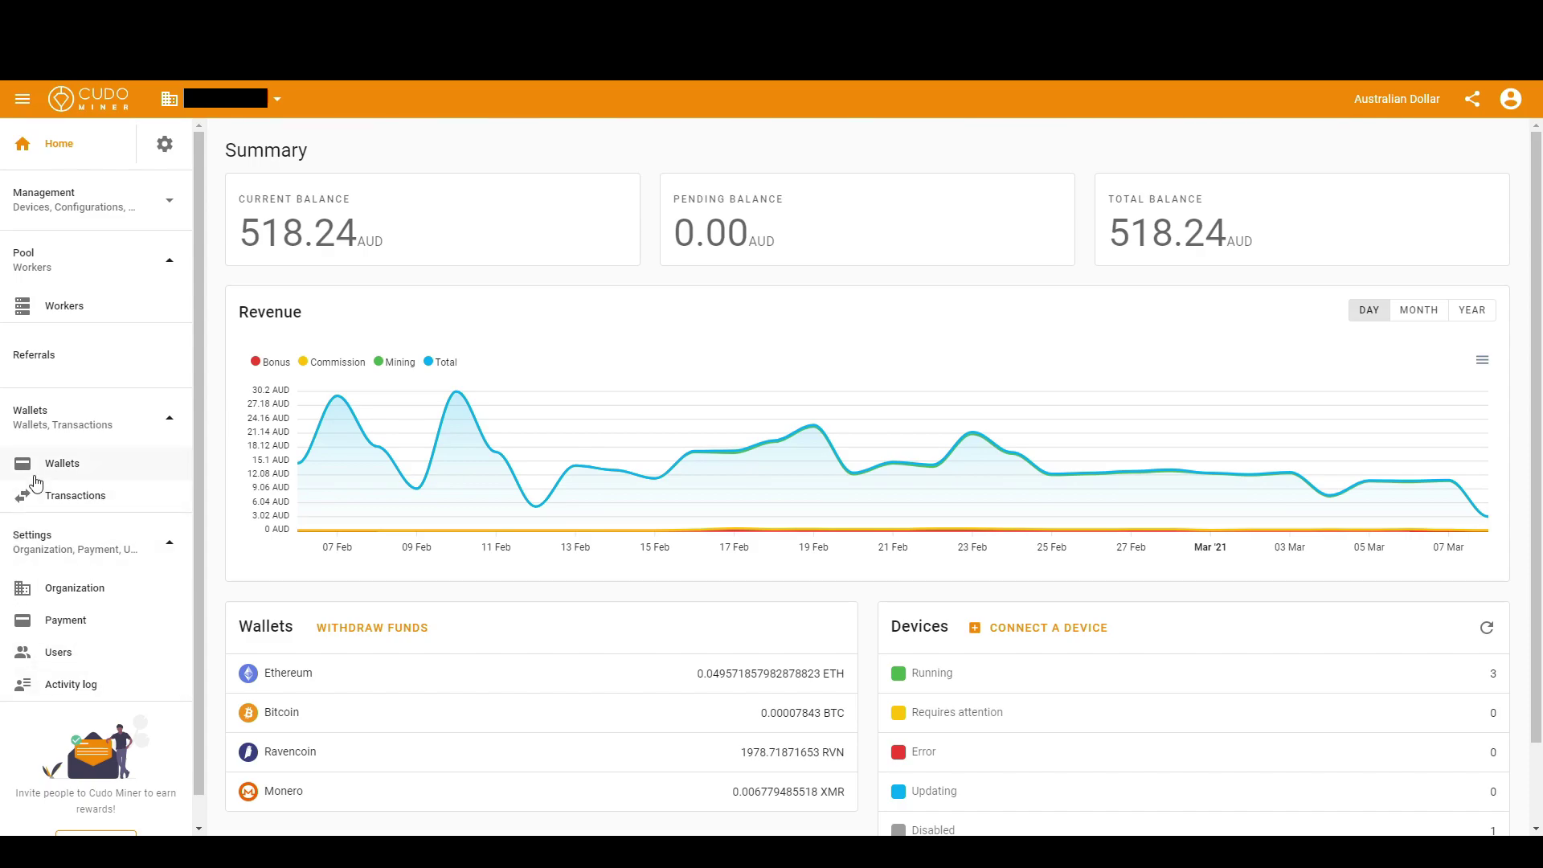
pyautogui.click(76, 496)
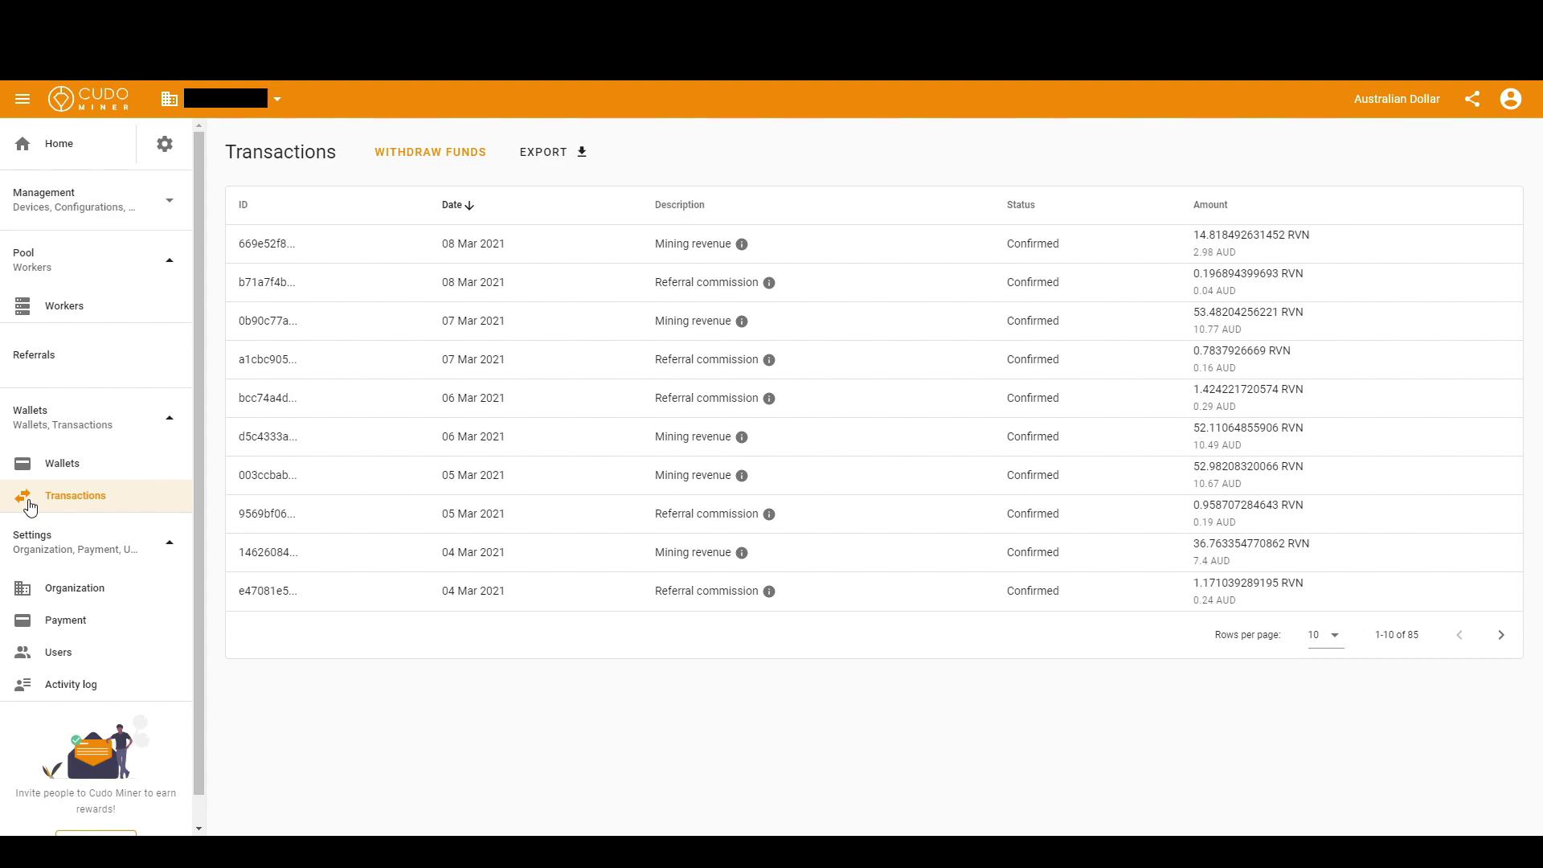
# Start a withdrawal and choose the Ravencoin account
pyautogui.click(444, 155)
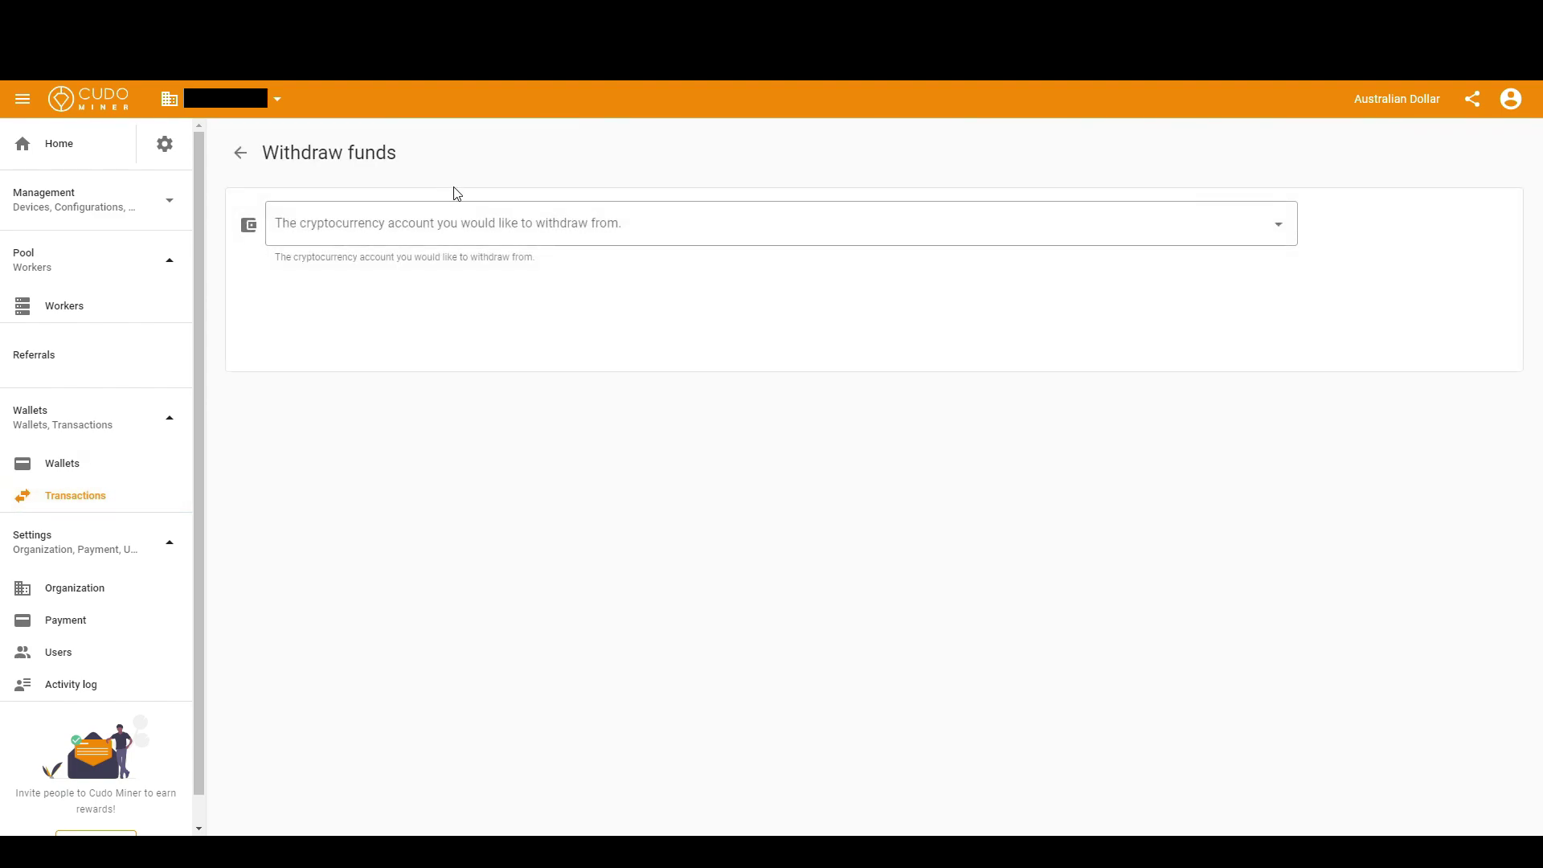
pyautogui.click(1279, 229)
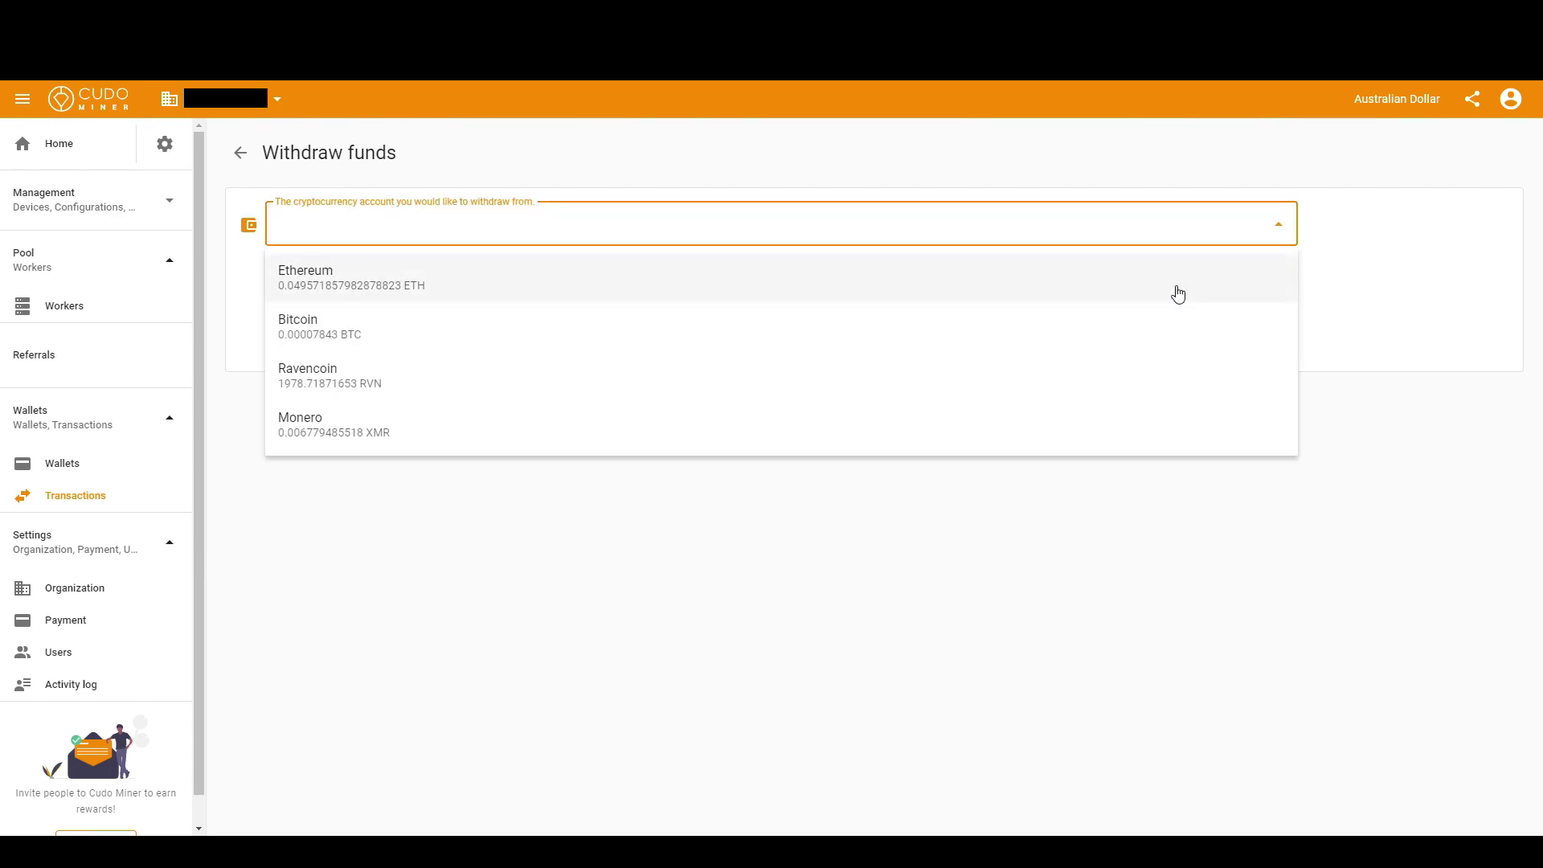
pyautogui.click(1023, 370)
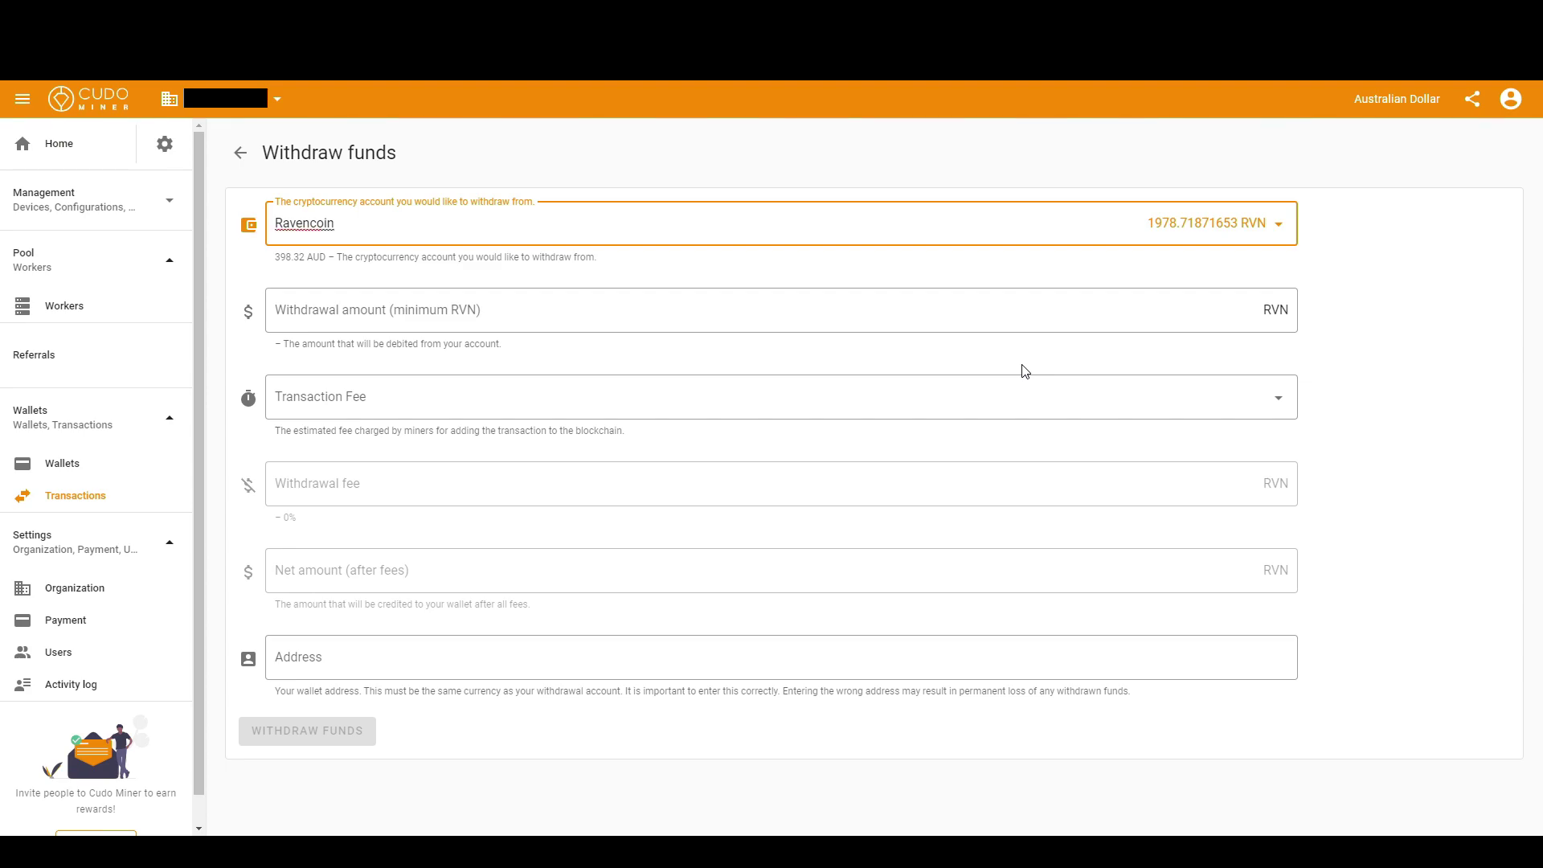
# Set the withdrawal to the full 1978.71871653 RVN balance with the Medium transaction fee
pyautogui.click(732, 406)
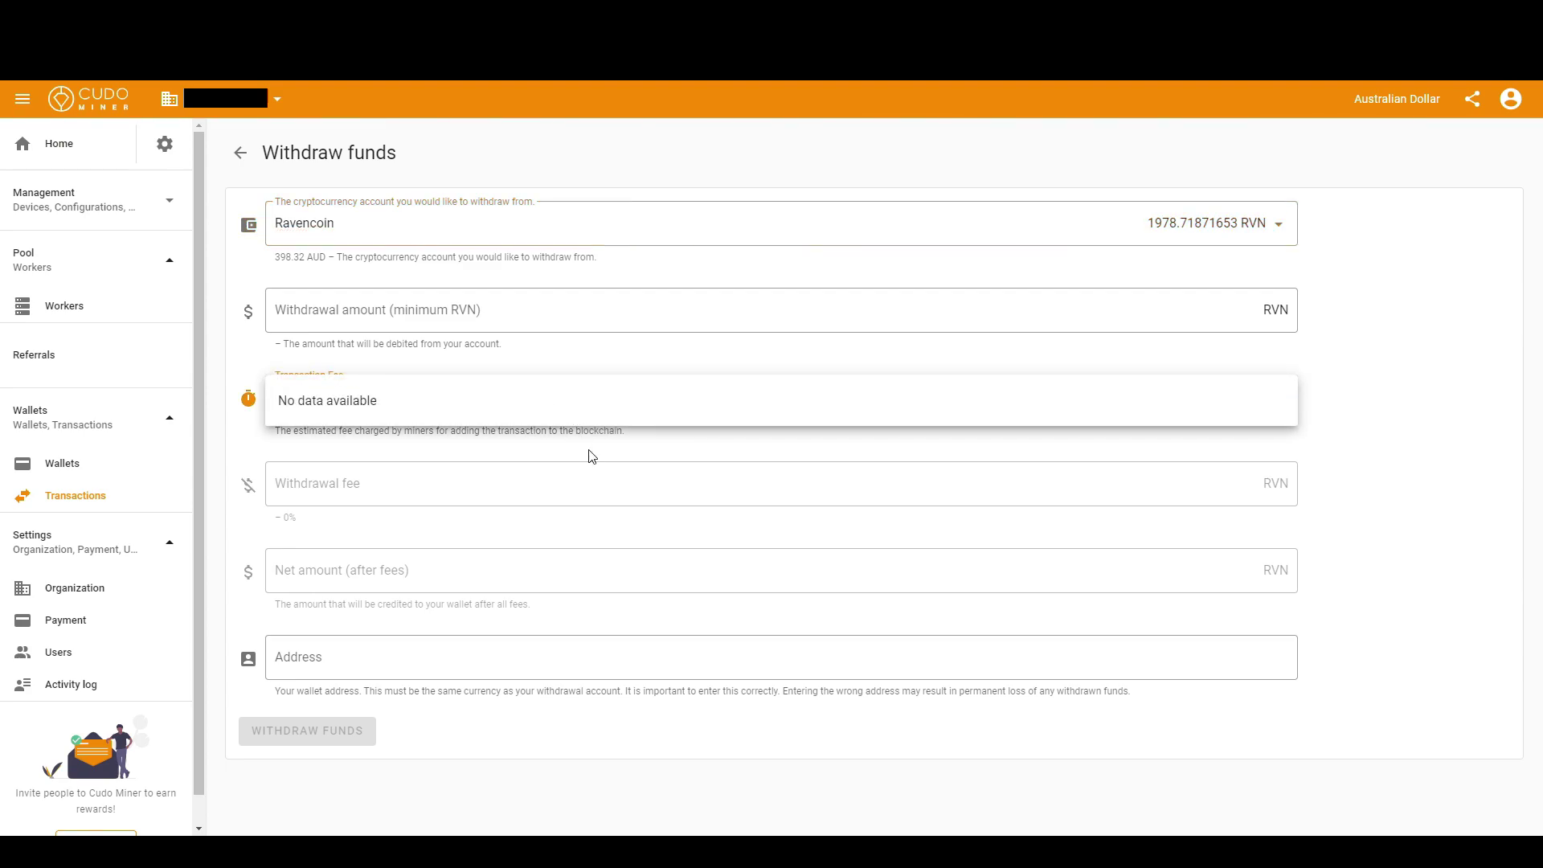
pyautogui.click(795, 316)
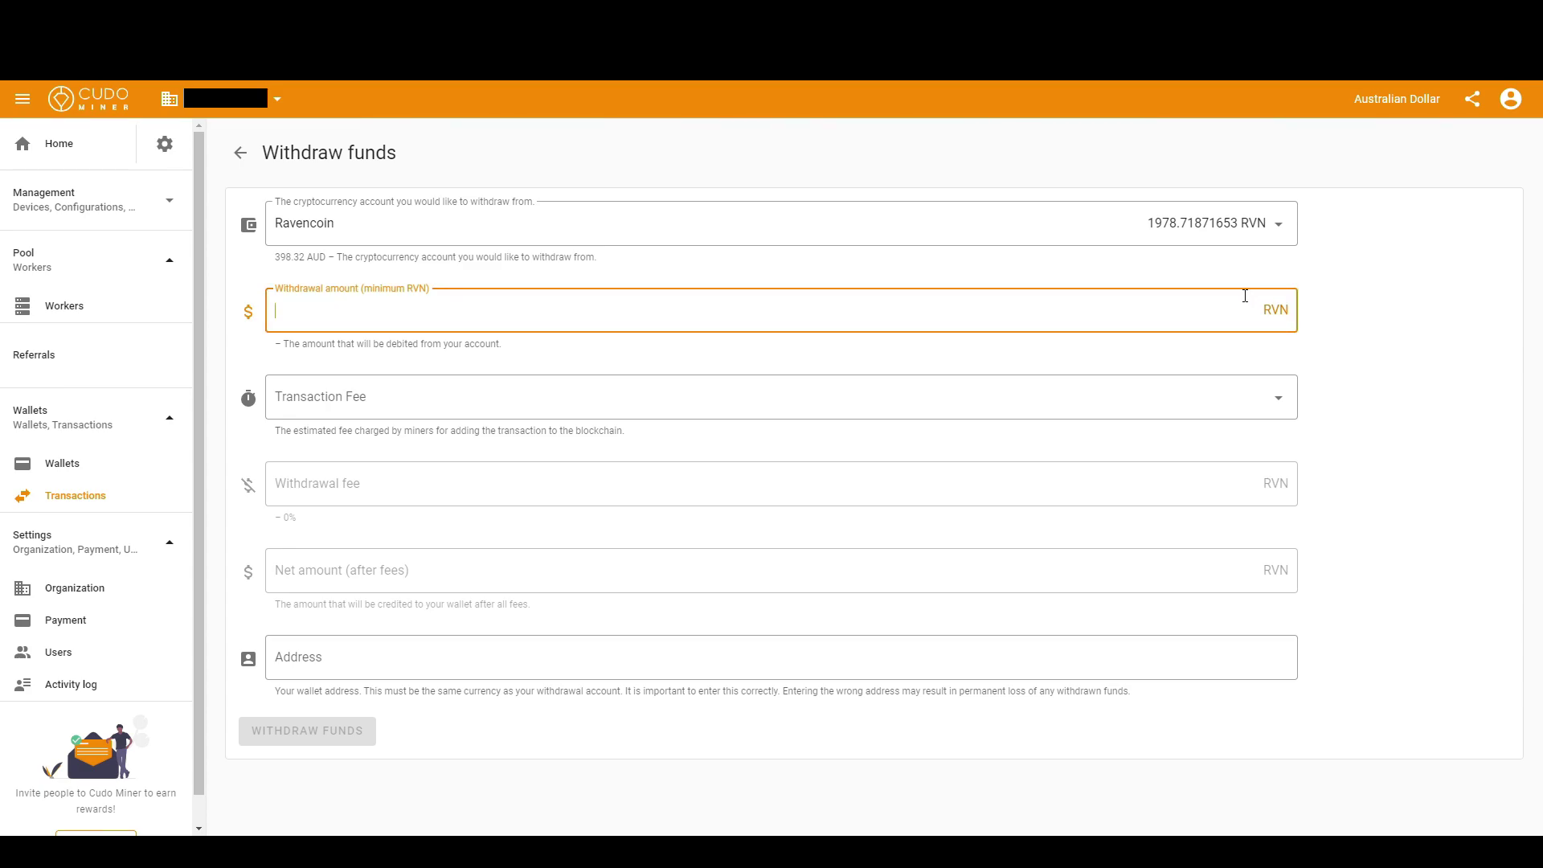
pyautogui.click(1274, 310)
pyautogui.click(1108, 396)
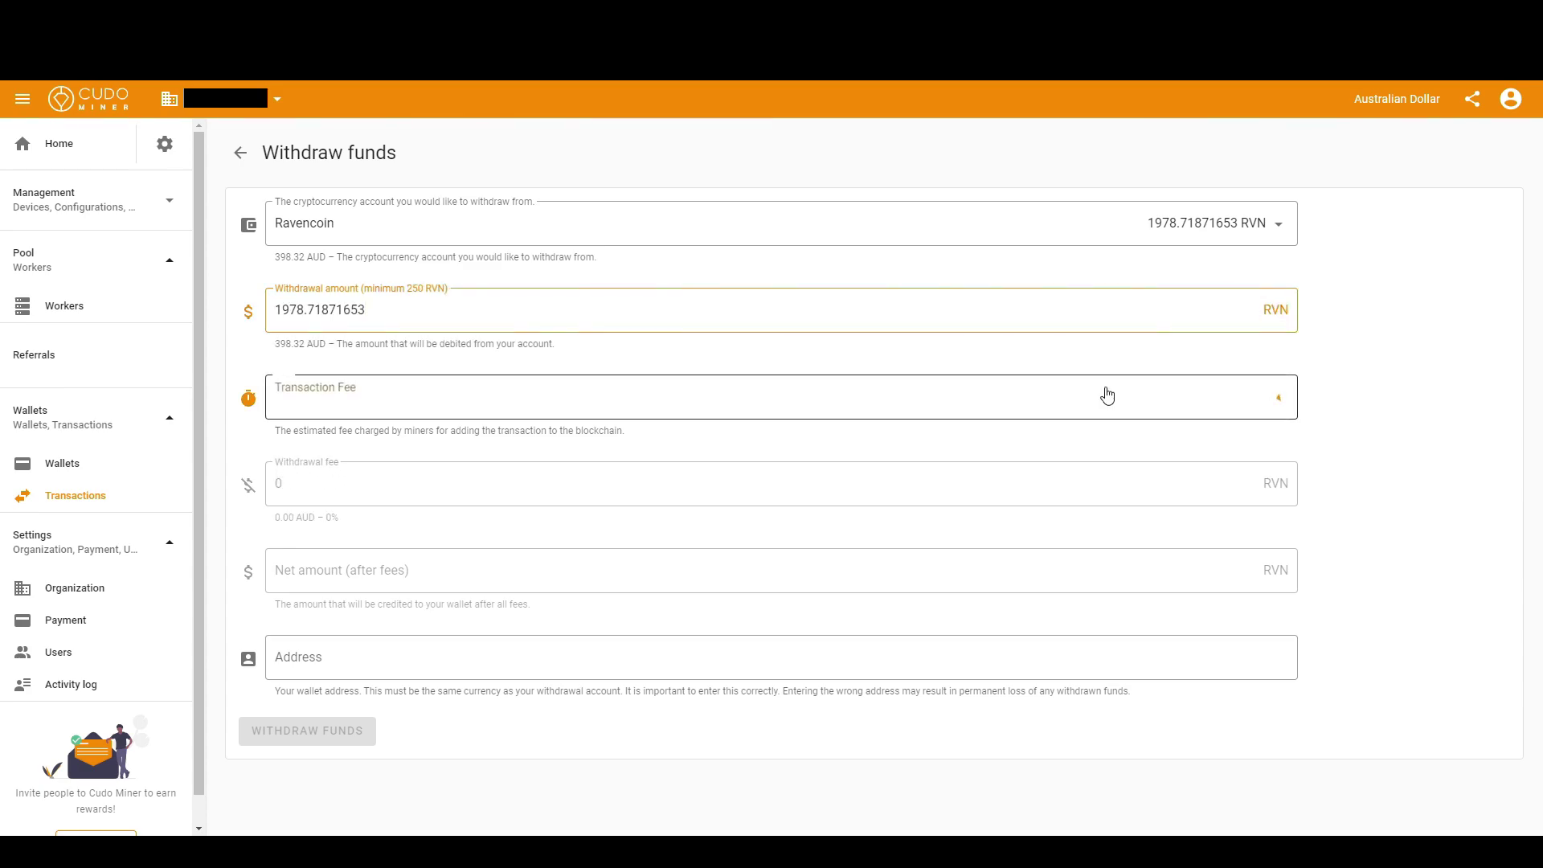
pyautogui.click(904, 418)
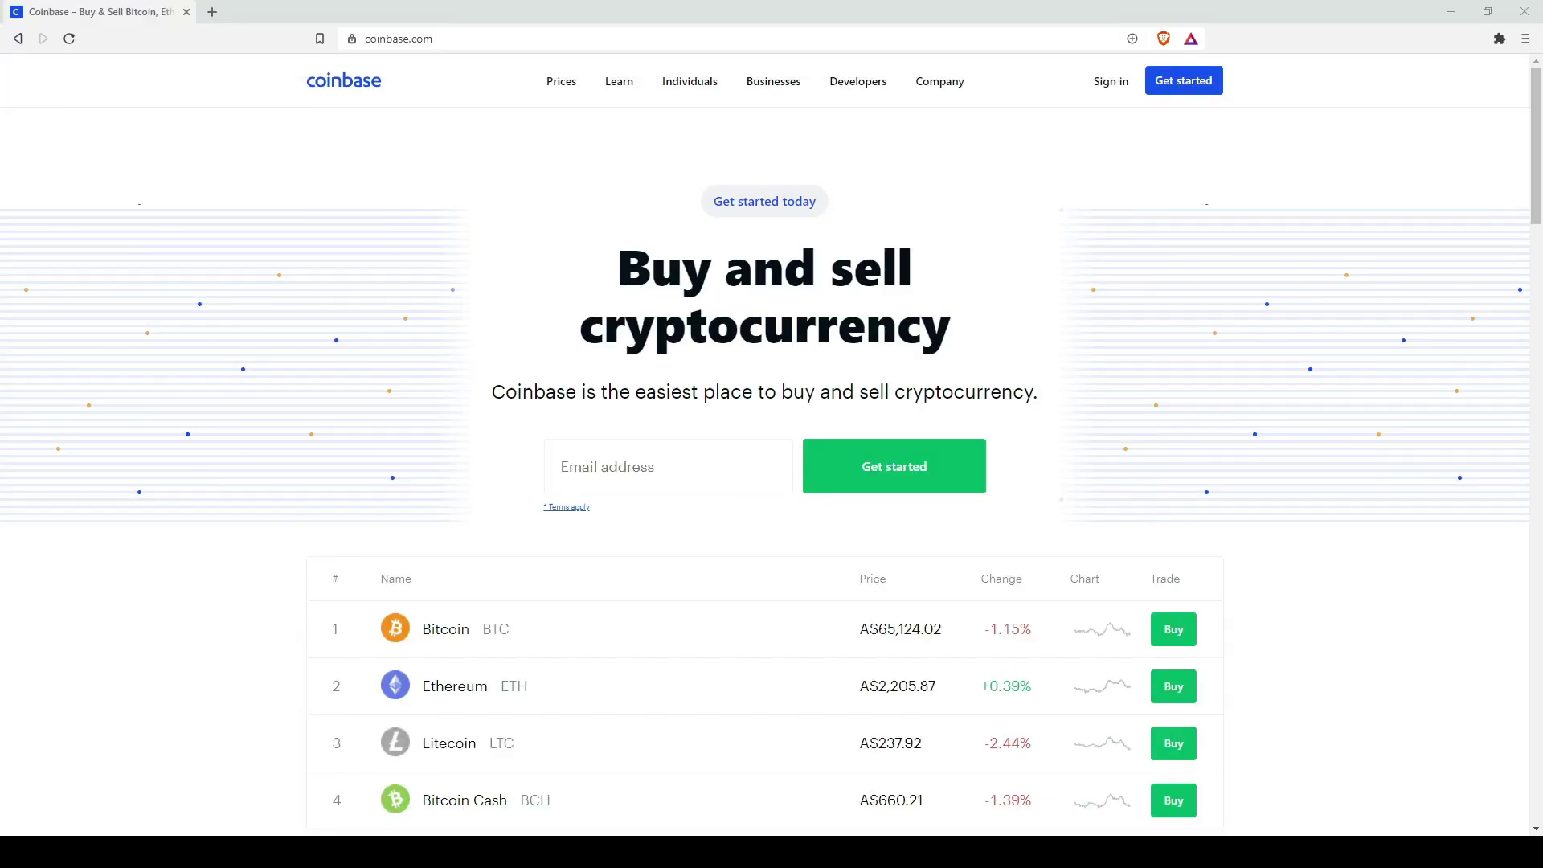
# Scroll down Coinbase's homepage through the coin price table and feature sections to the sign-up steps
pyautogui.scroll(-1, 933, 201)
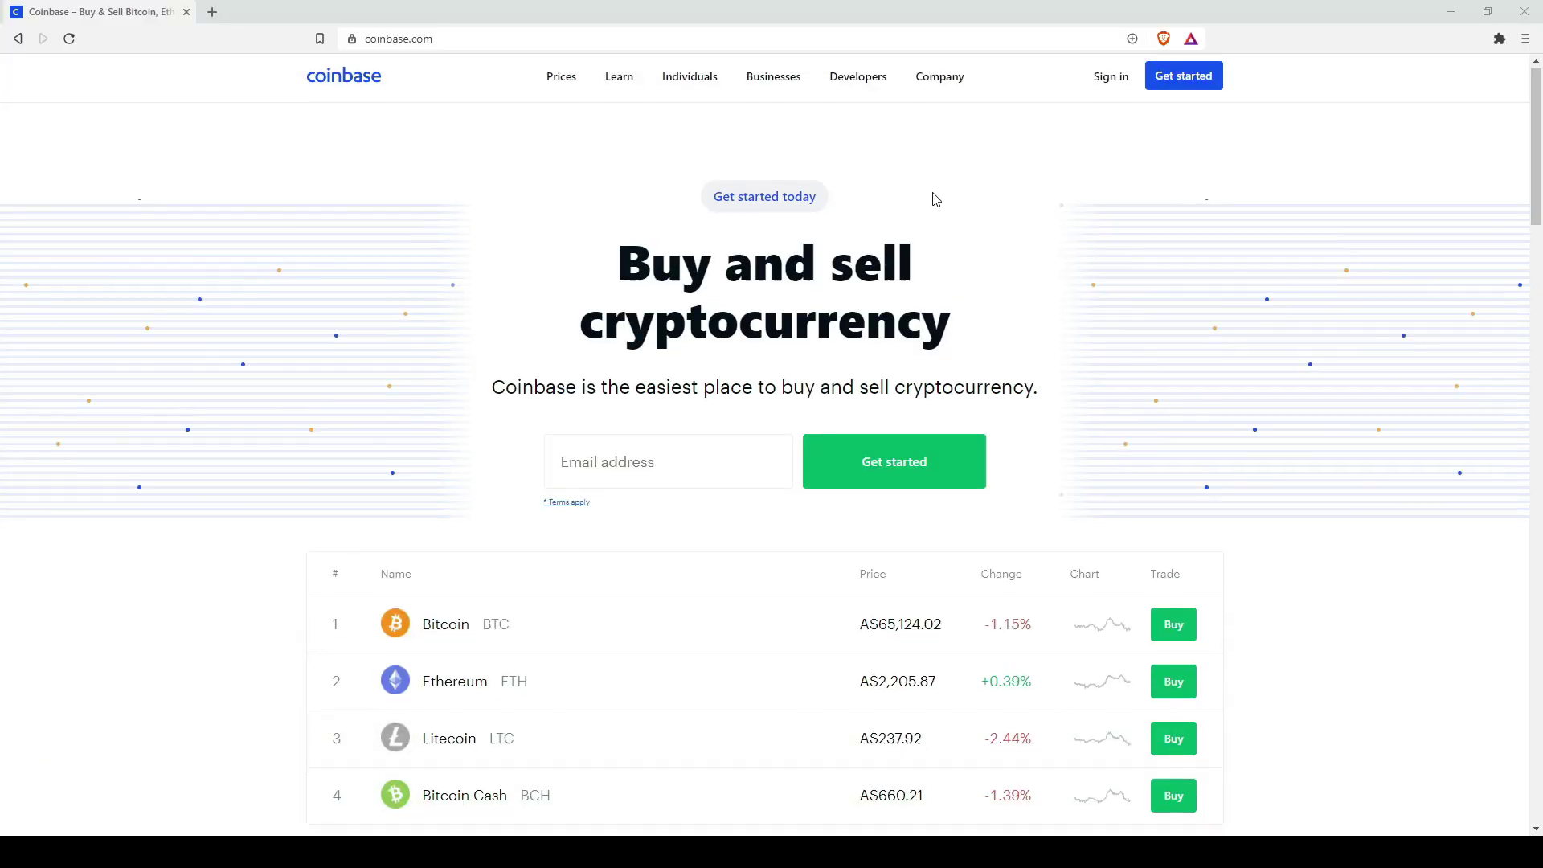
pyautogui.scroll(-3, 937, 197)
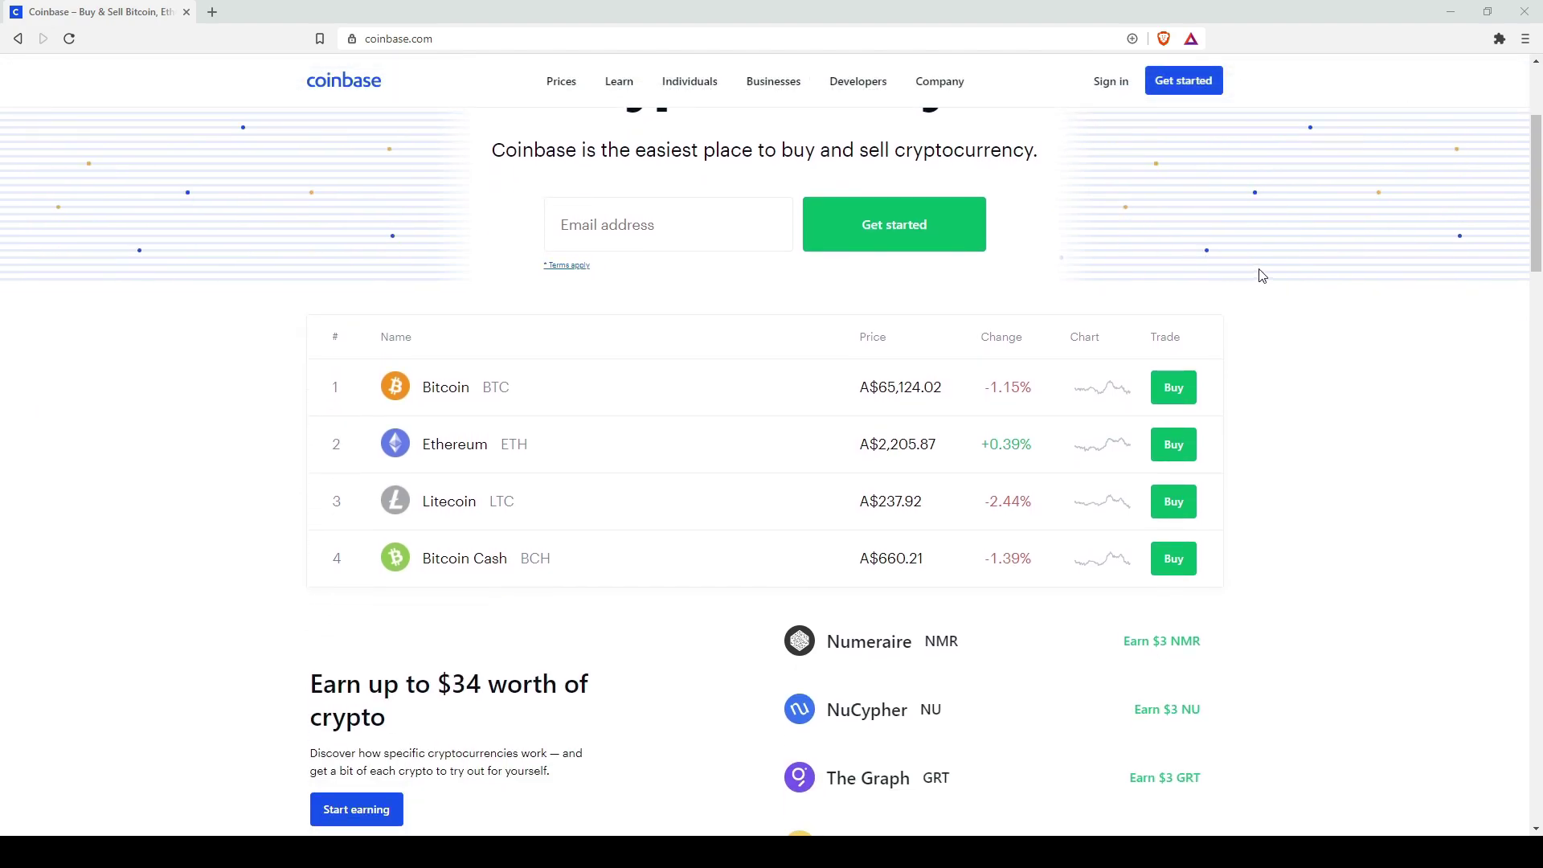
pyautogui.scroll(-2, 1264, 273)
pyautogui.scroll(-3, 1269, 267)
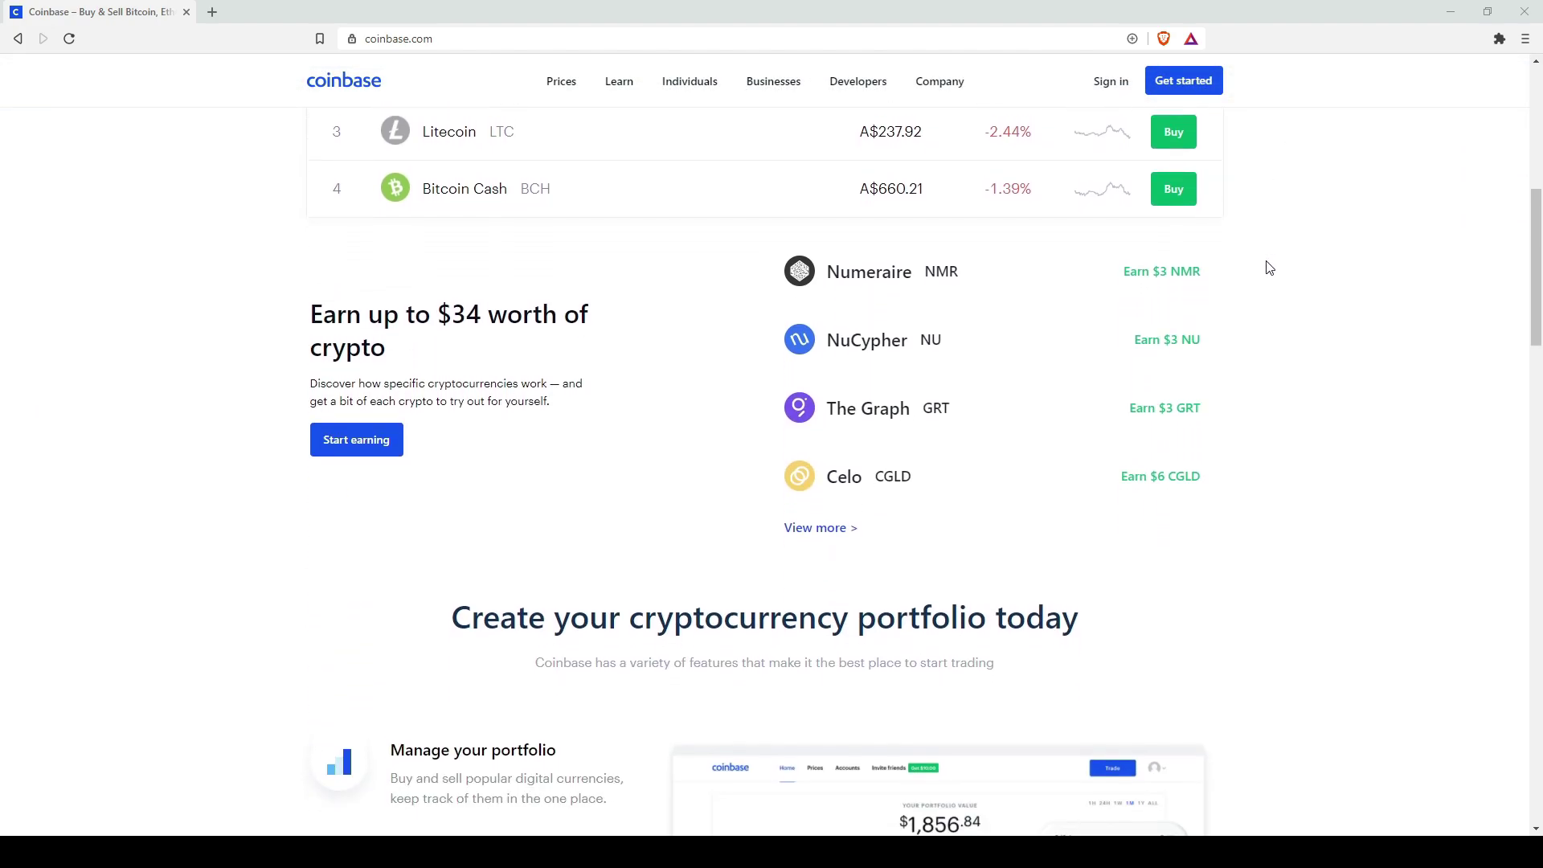
pyautogui.scroll(-3, 1268, 266)
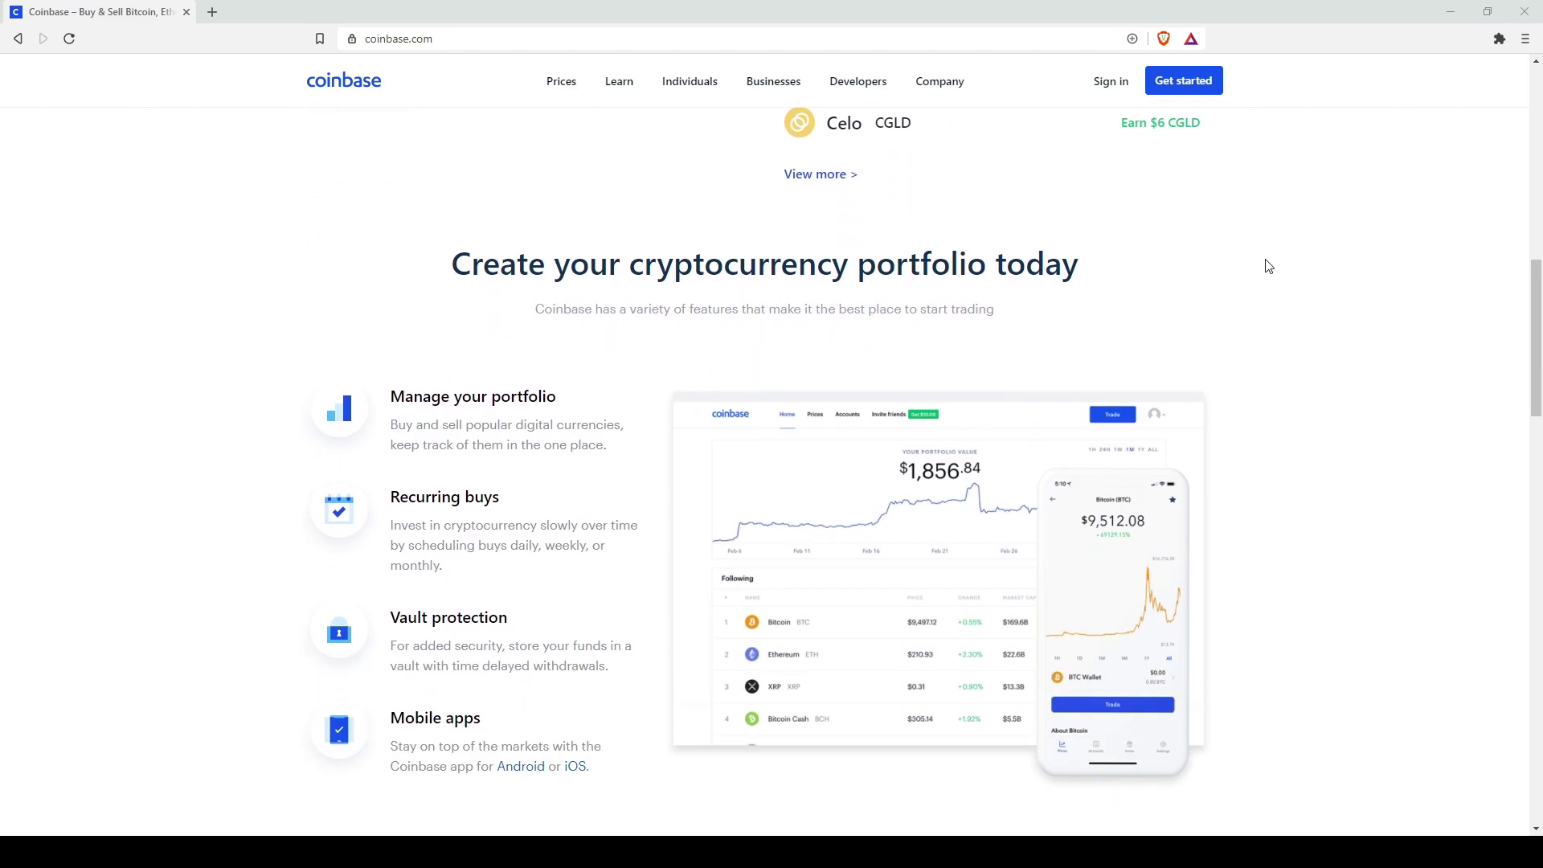
pyautogui.scroll(-2, 1265, 264)
pyautogui.scroll(-7, 1265, 261)
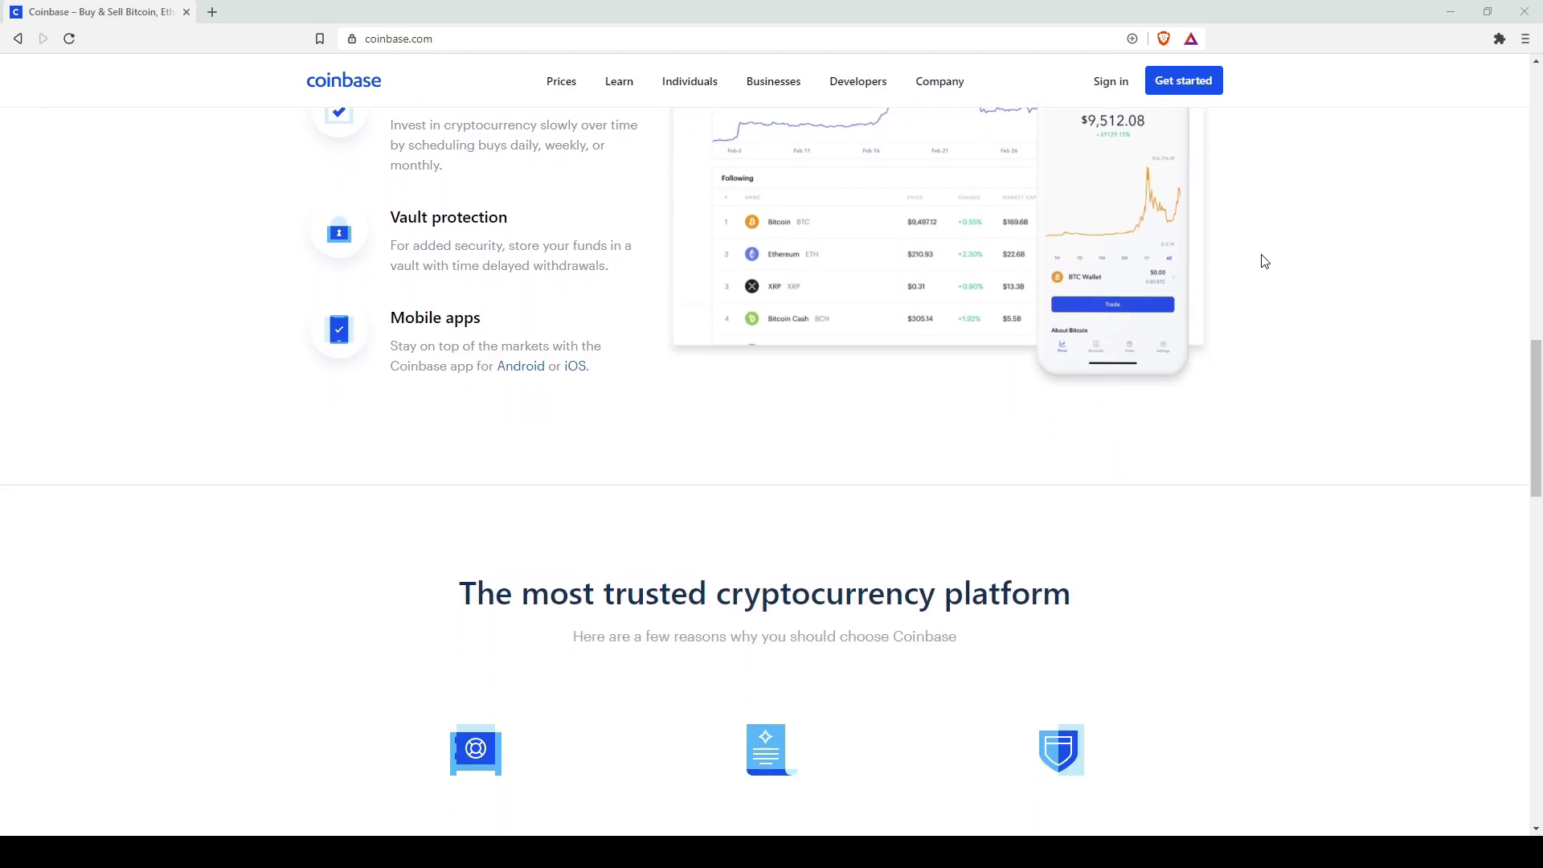
pyautogui.scroll(-3, 1257, 259)
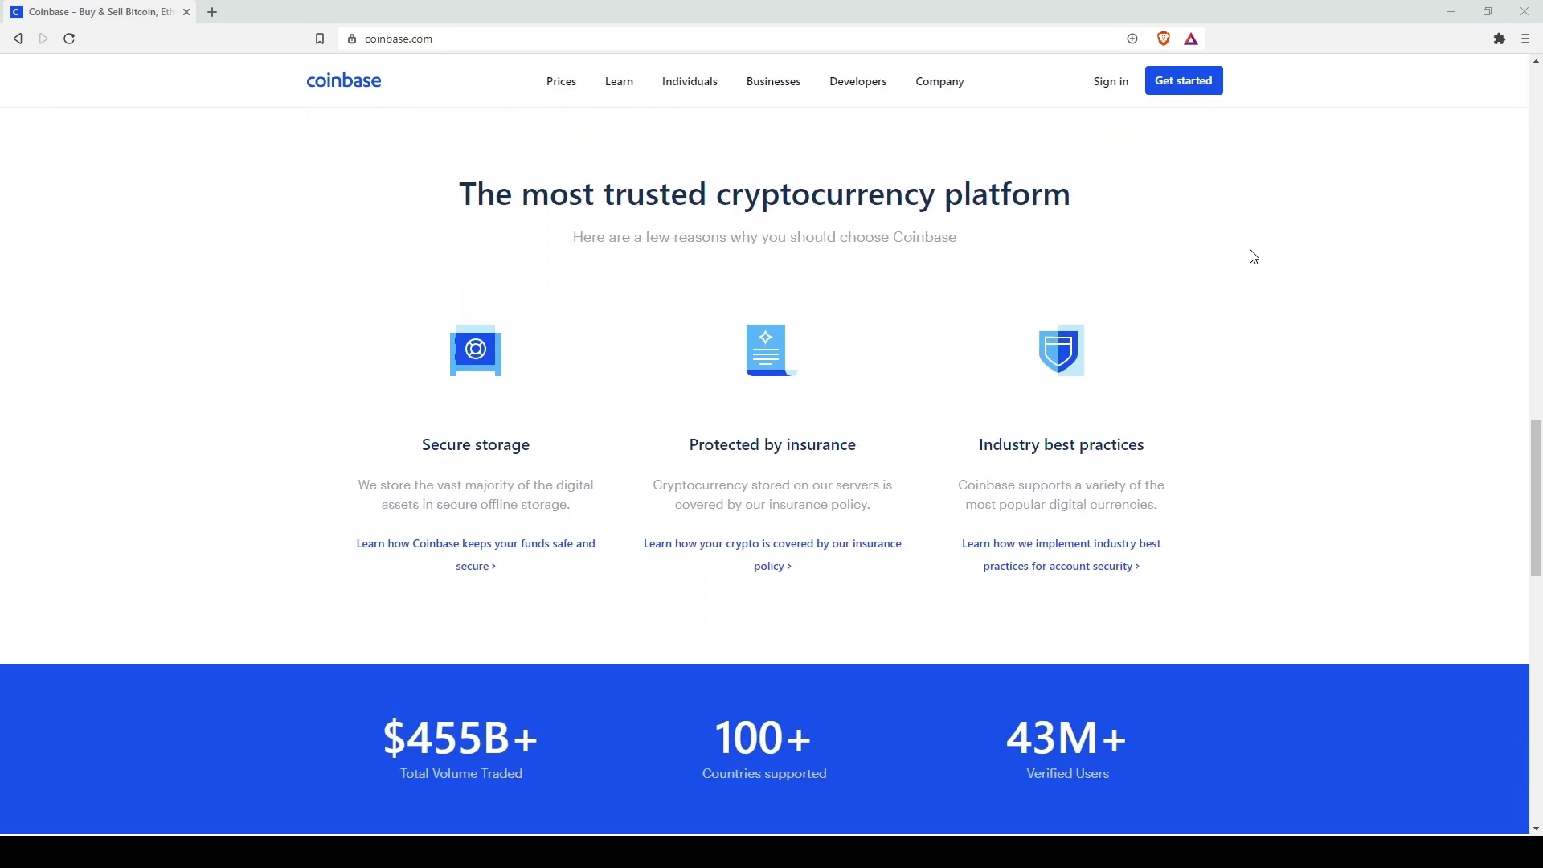
pyautogui.scroll(-2, 1251, 254)
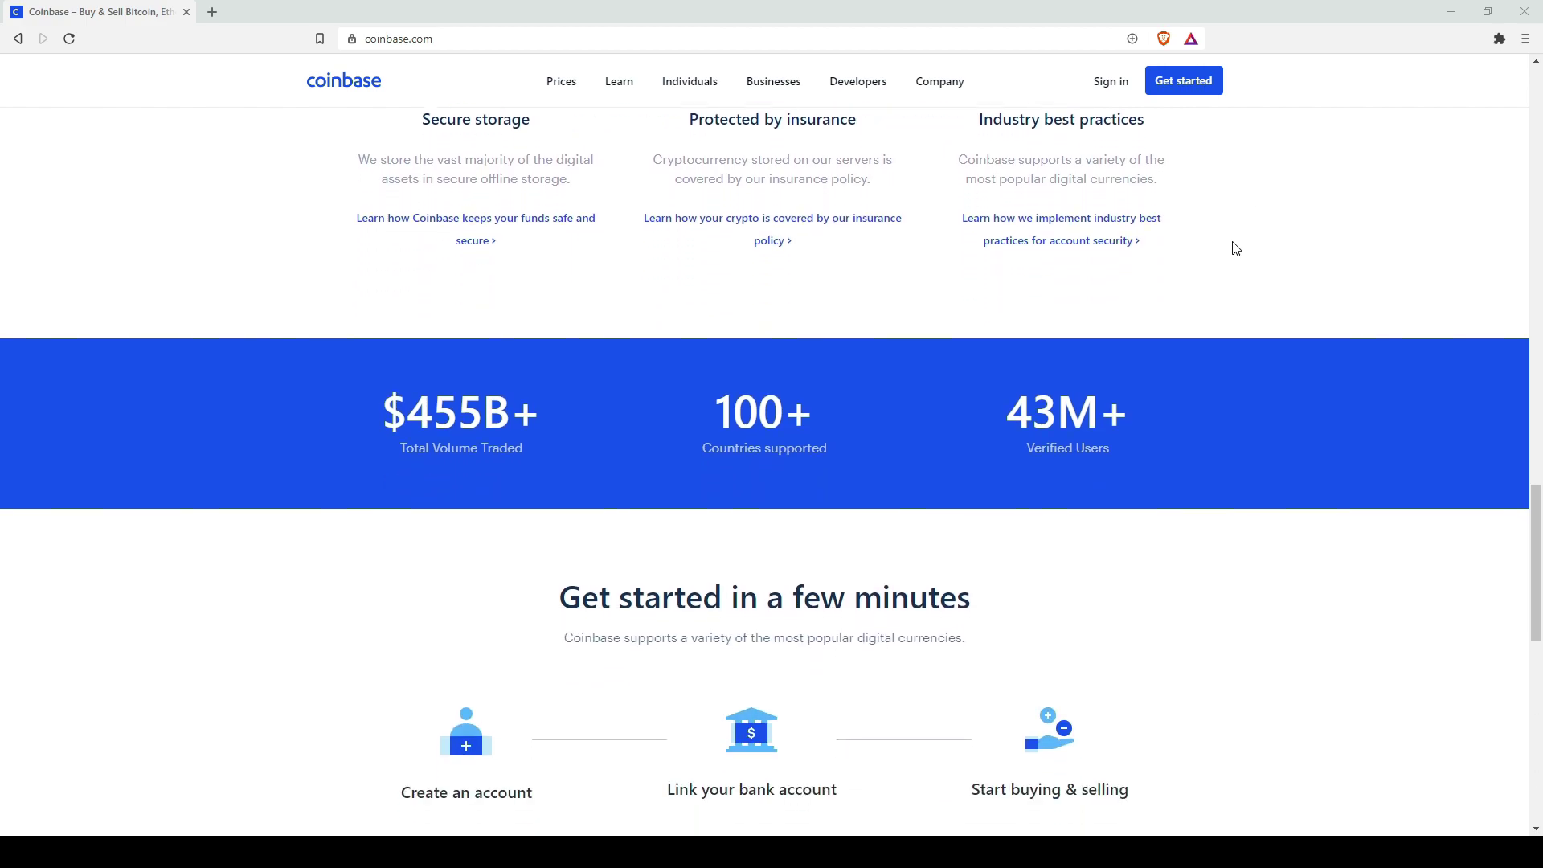
pyautogui.scroll(-3, 1232, 245)
pyautogui.scroll(-3, 1234, 246)
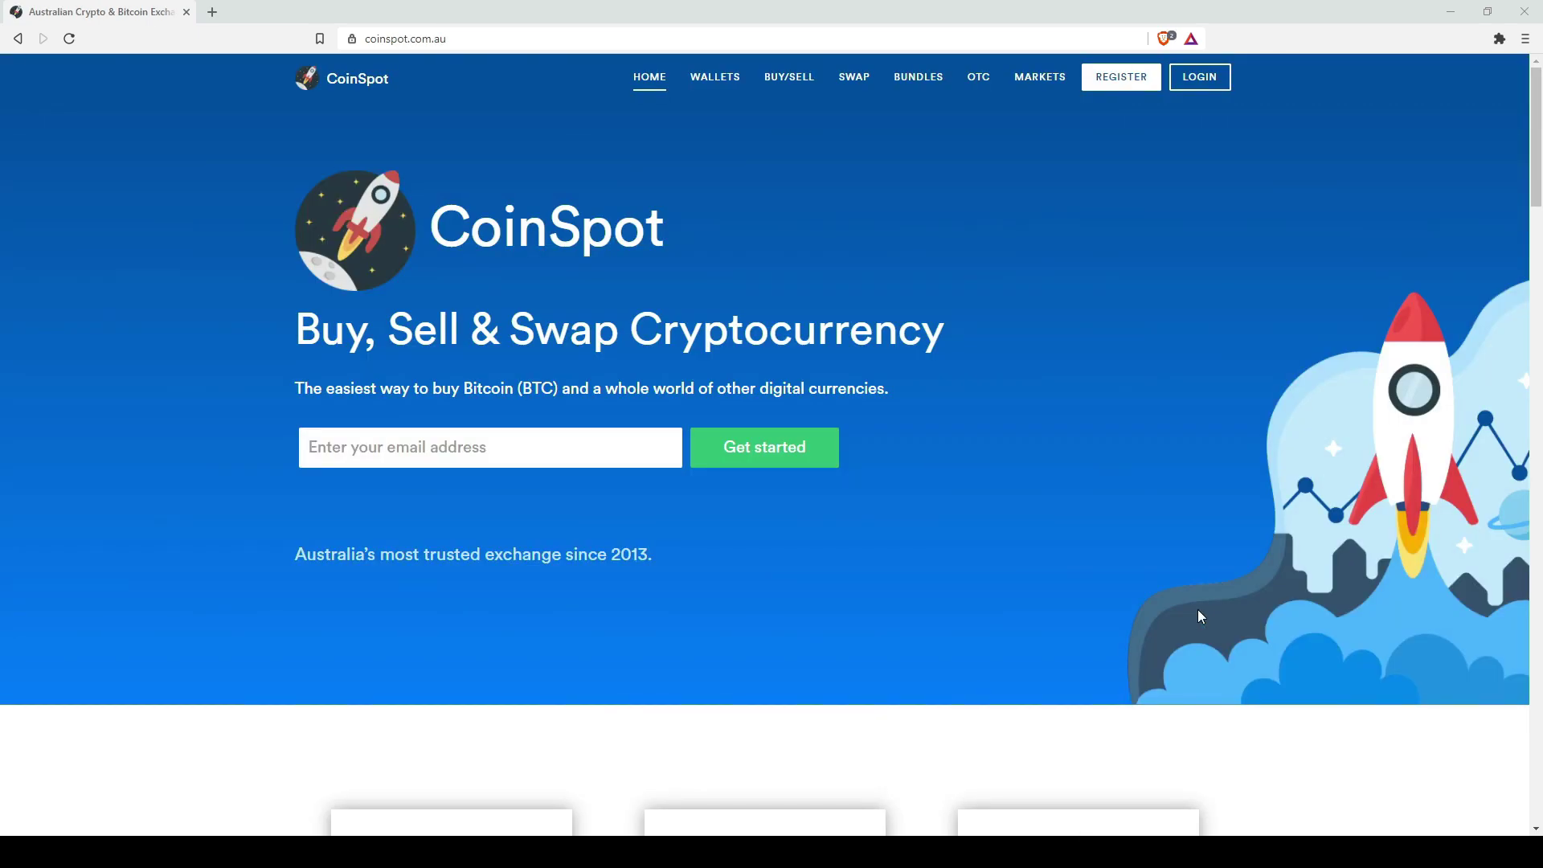
# Scroll down CoinSpot's homepage to the Create your free account section
pyautogui.scroll(-3, 1199, 617)
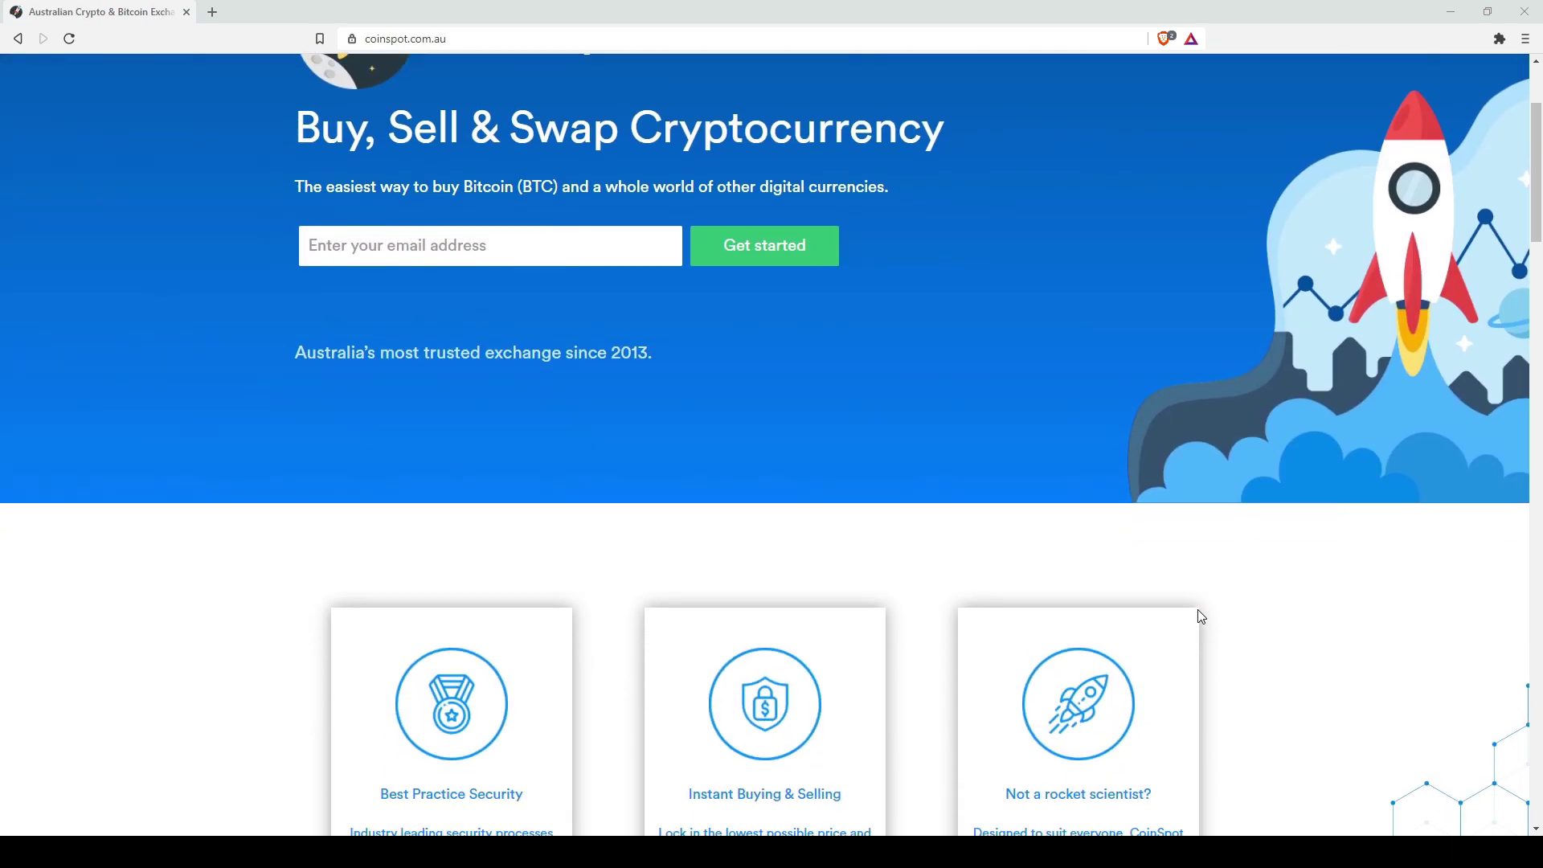
pyautogui.scroll(-3, 1201, 616)
pyautogui.scroll(-6, 1201, 616)
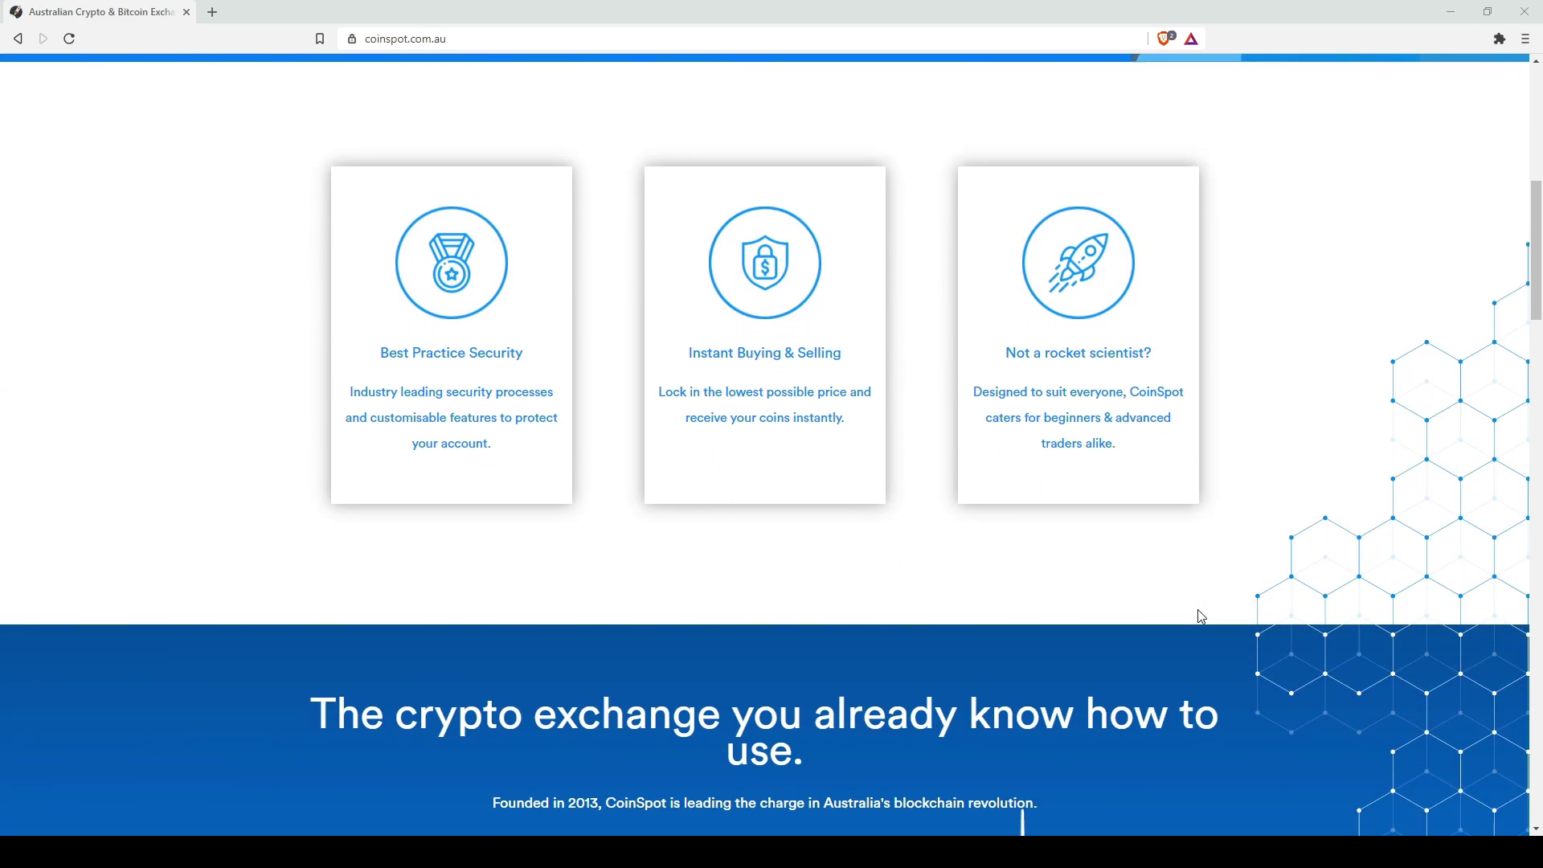
pyautogui.scroll(-2, 1202, 616)
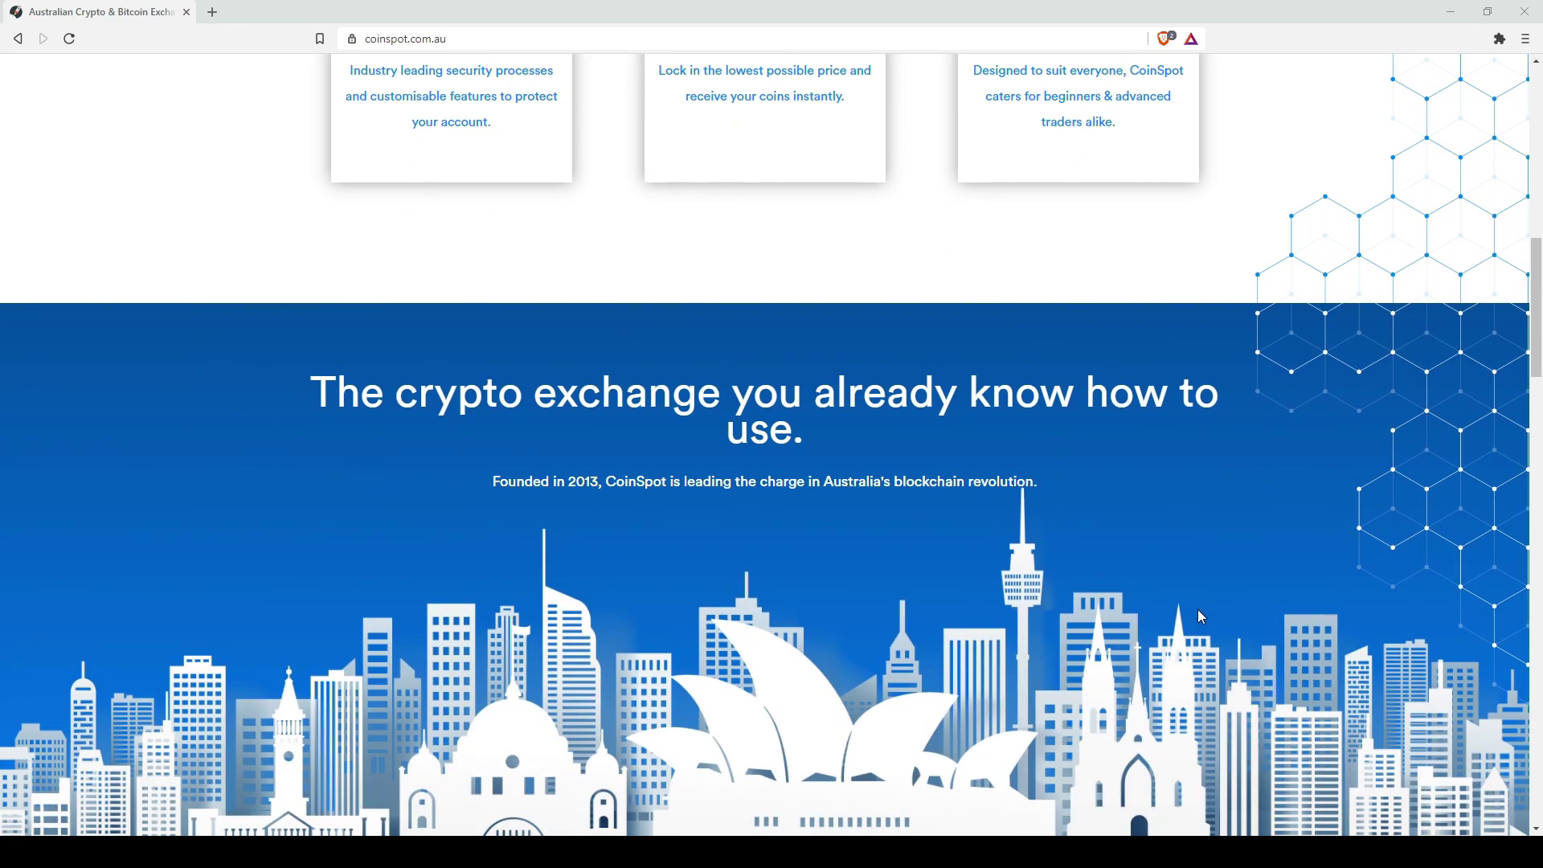
pyautogui.scroll(-5, 1201, 617)
pyautogui.scroll(-9, 1201, 617)
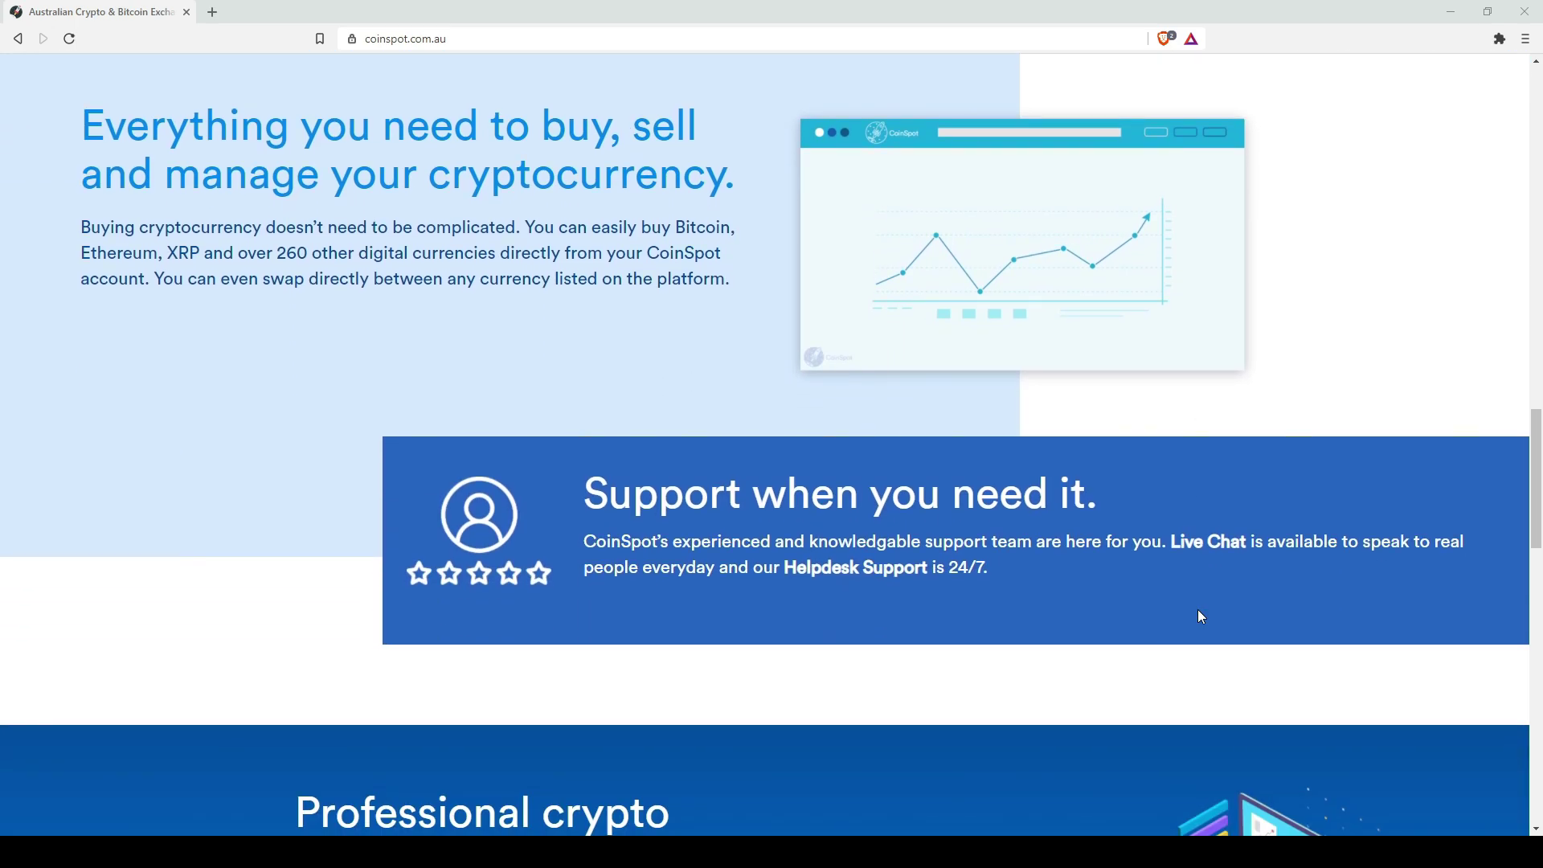
pyautogui.scroll(-7, 1201, 616)
pyautogui.scroll(-3, 1201, 617)
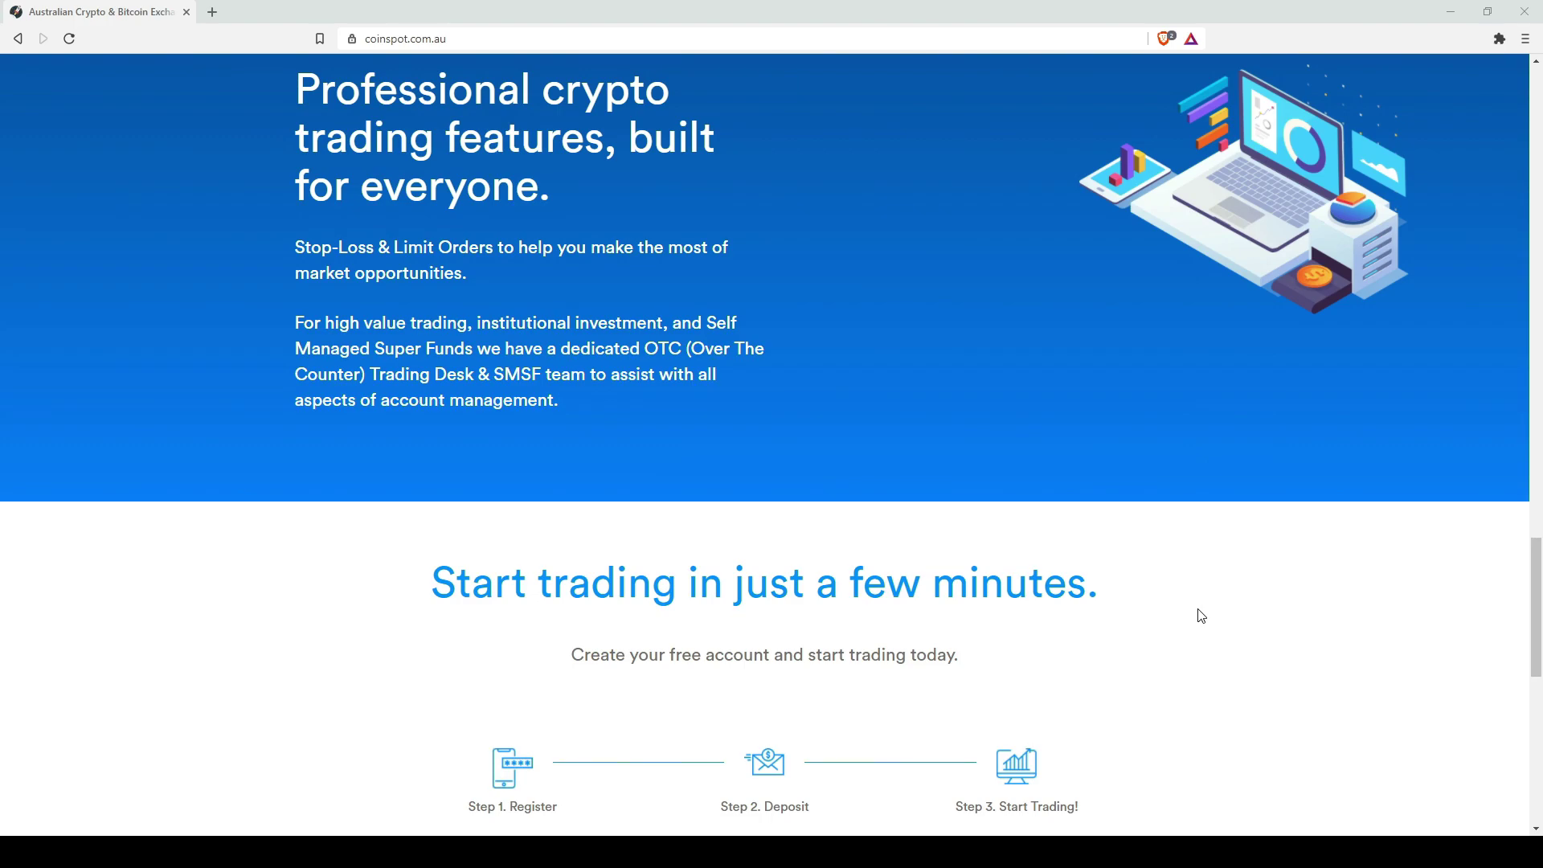
pyautogui.scroll(-8, 1201, 616)
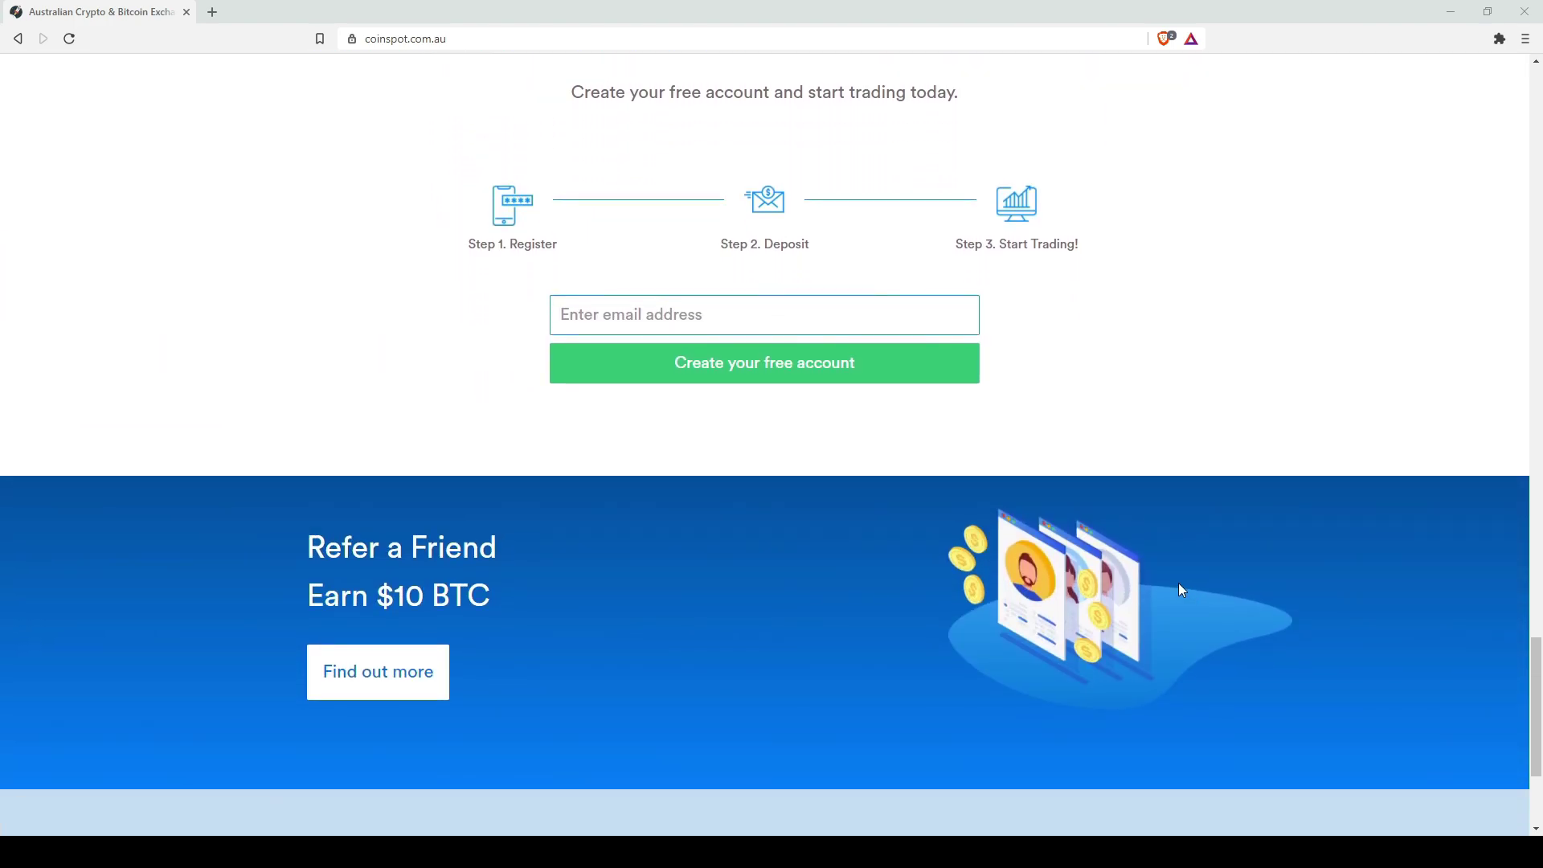